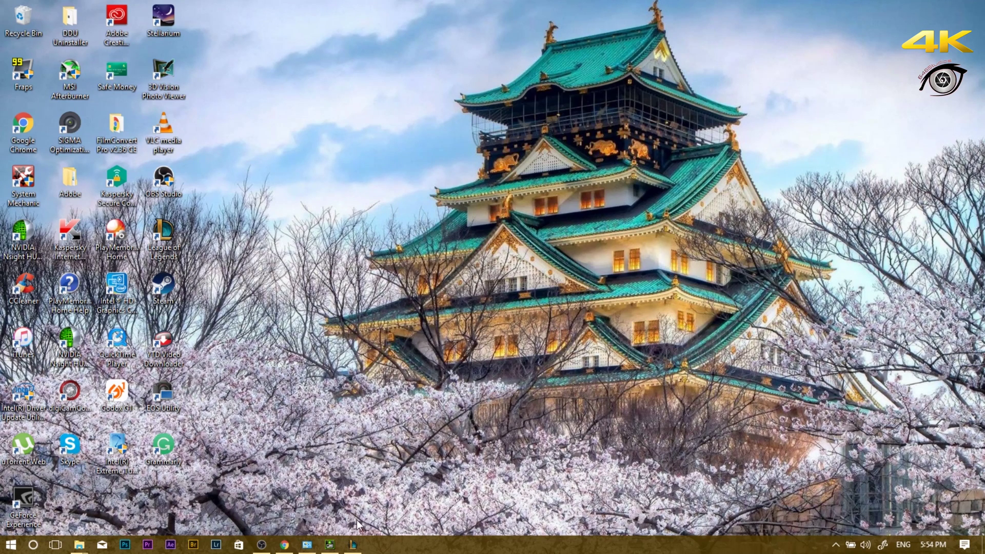
# - Launch NVIDIA Control Panel from its taskbar icon, landing on Manage 3D Settings
pyautogui.click(330, 545)
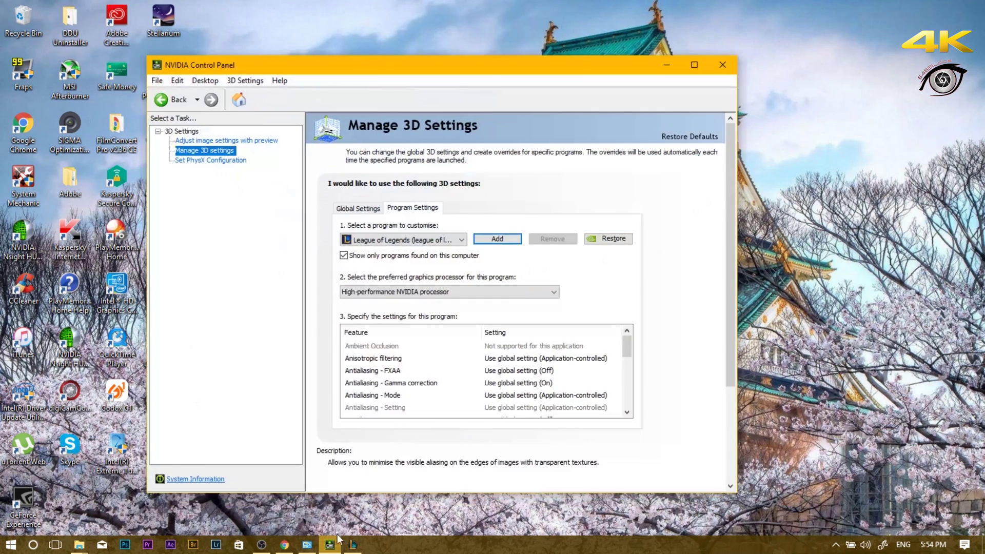
pyautogui.click(452, 239)
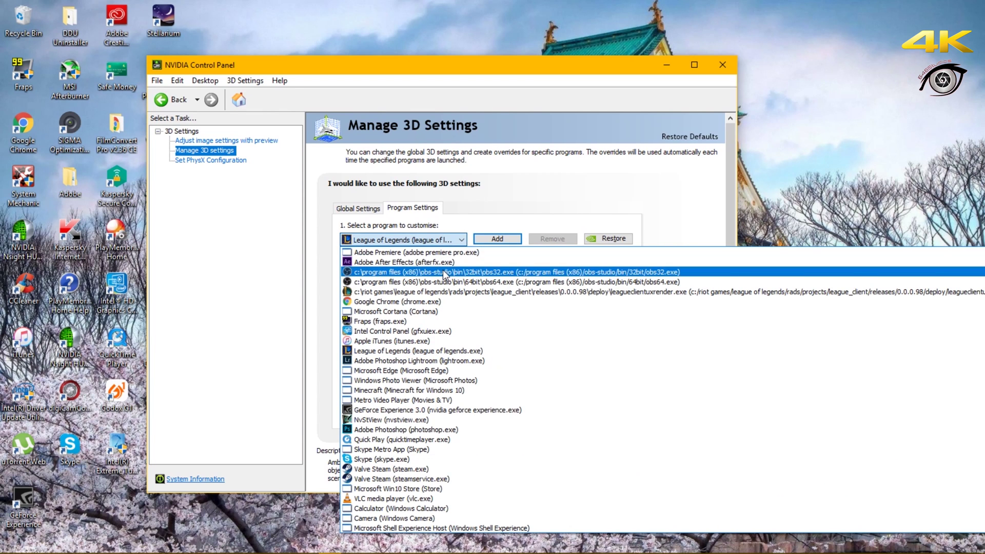
pyautogui.click(498, 196)
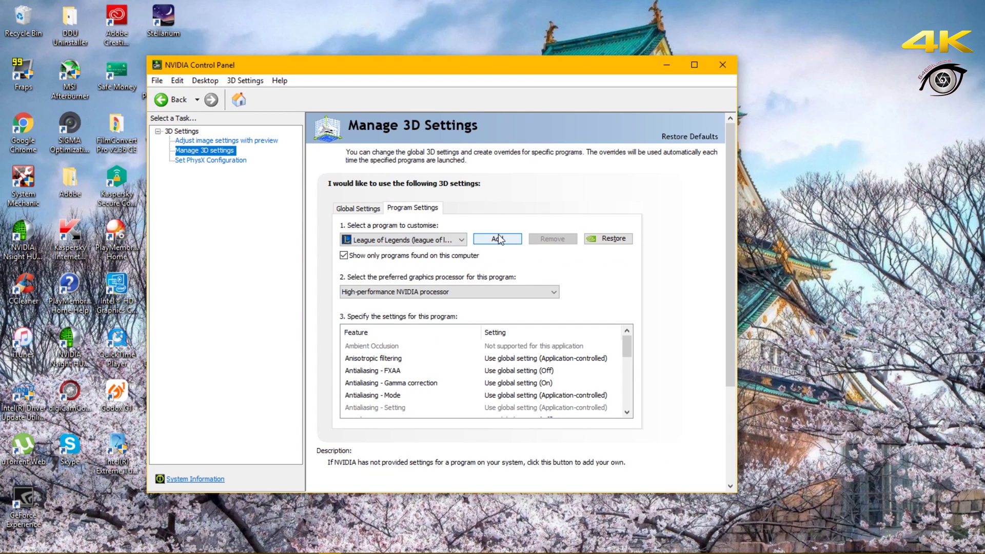
pyautogui.click(497, 241)
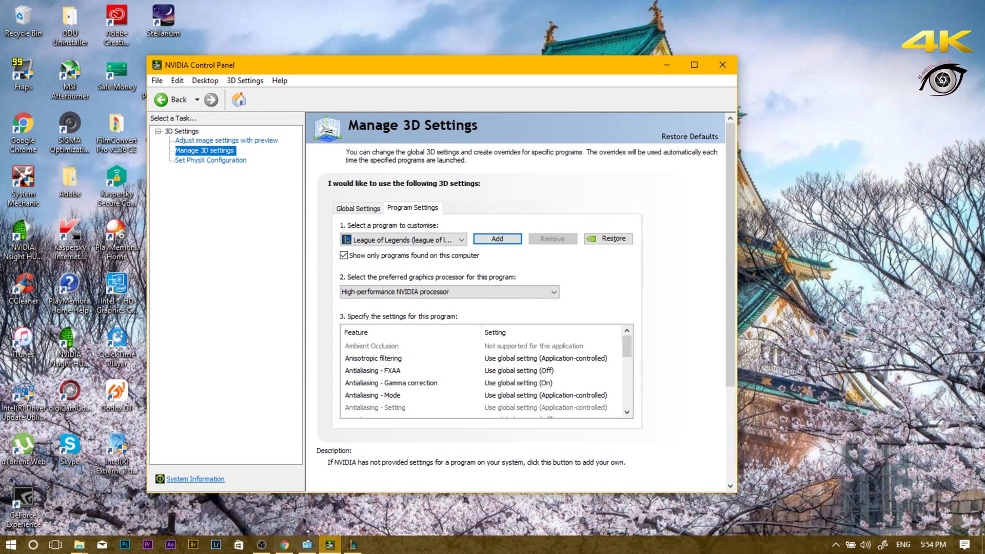
# - Browse to C:\Program Files (x86)\obs-studio\bin\32bit and select obs32
pyautogui.click(499, 240)
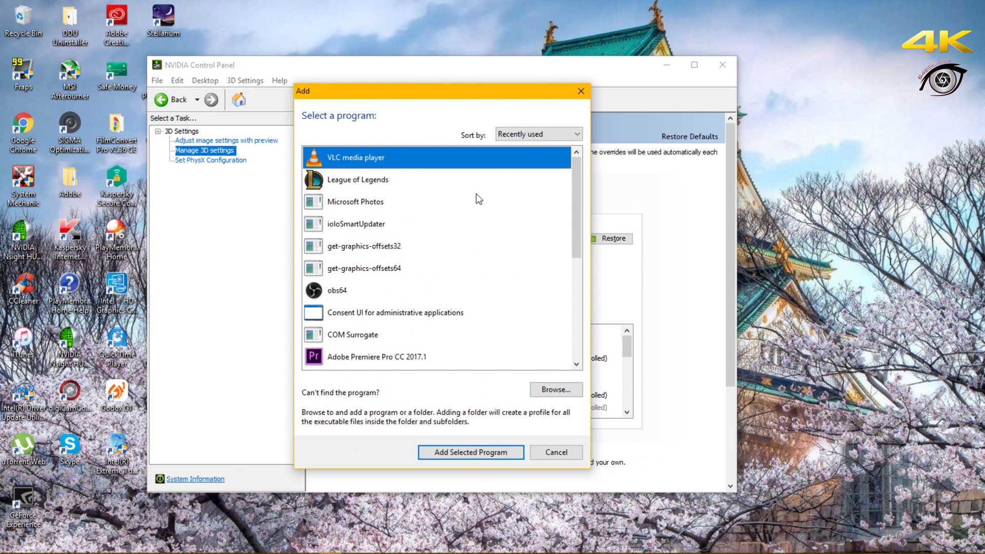
pyautogui.click(544, 391)
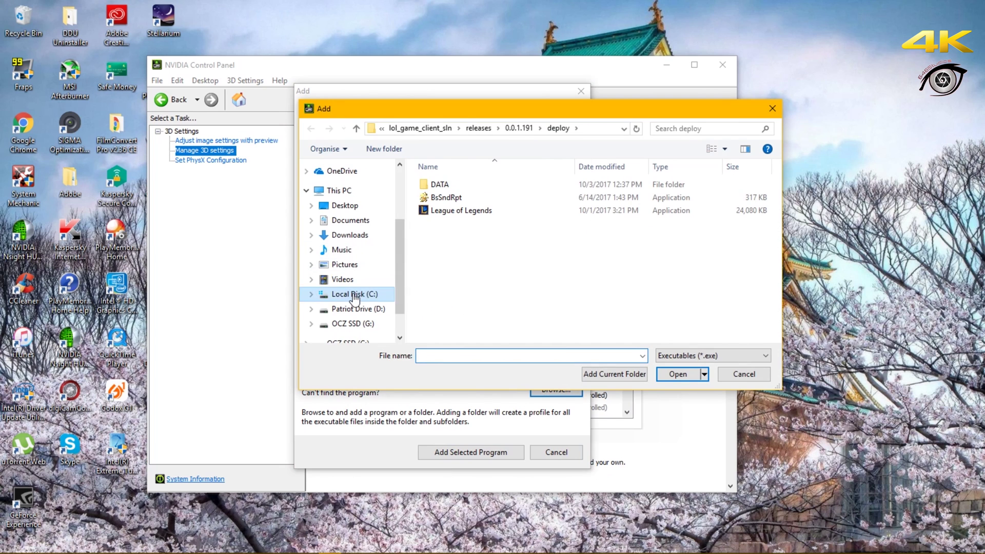
pyautogui.click(348, 294)
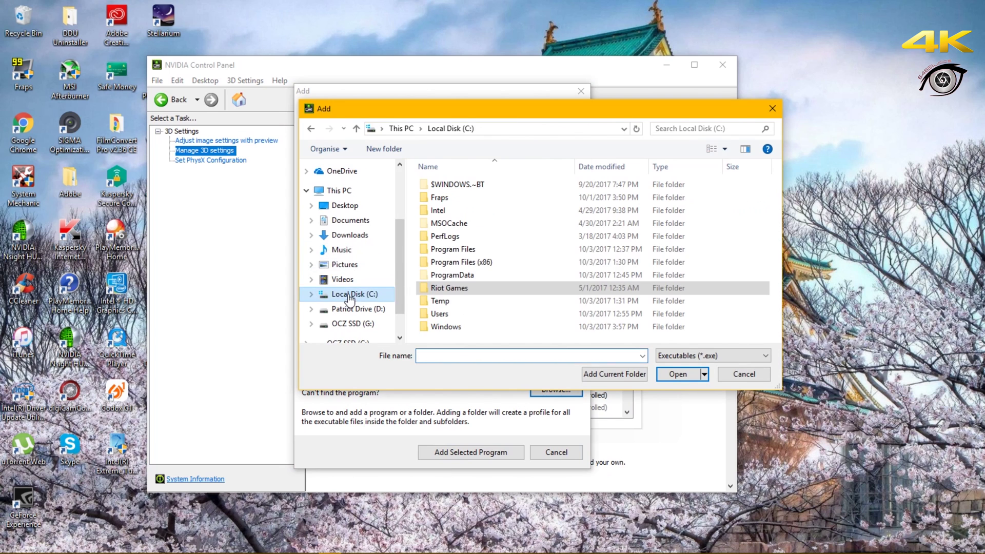
pyautogui.doubleClick(455, 263)
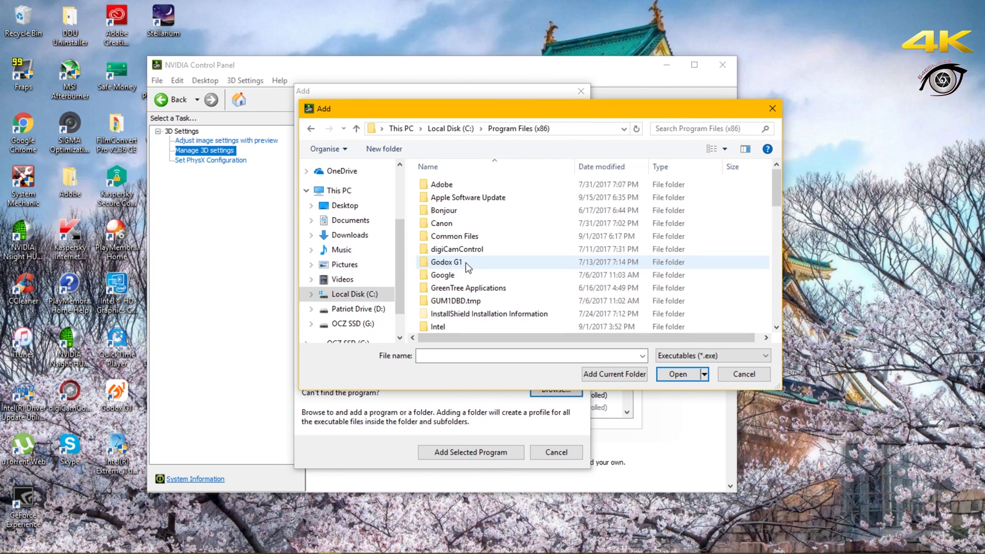
pyautogui.scroll(-6, 474, 237)
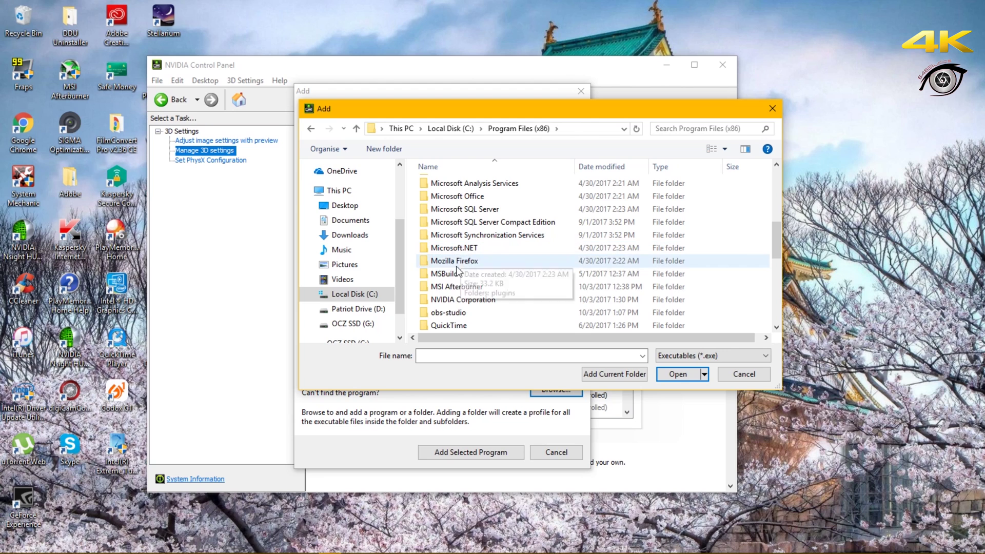
pyautogui.doubleClick(448, 313)
pyautogui.doubleClick(446, 185)
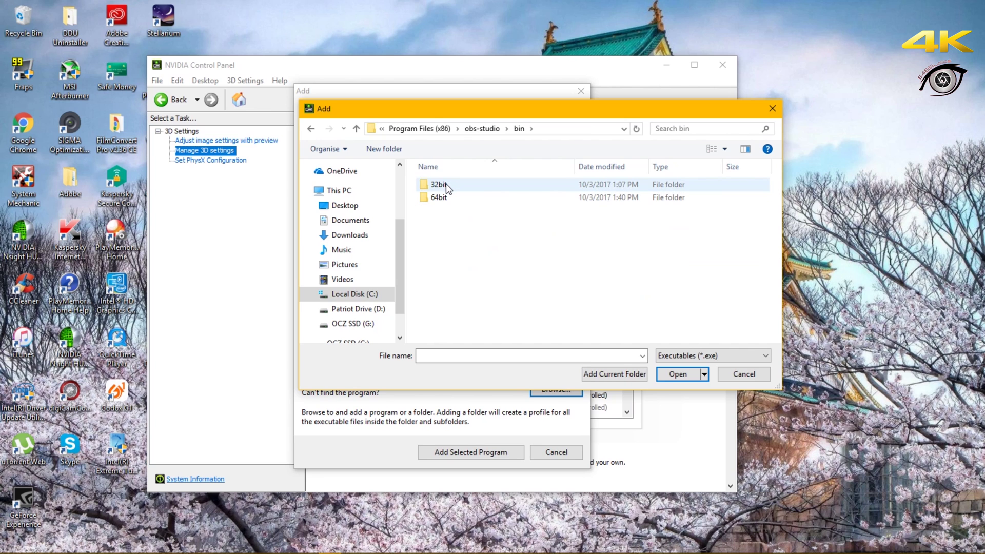
pyautogui.doubleClick(445, 185)
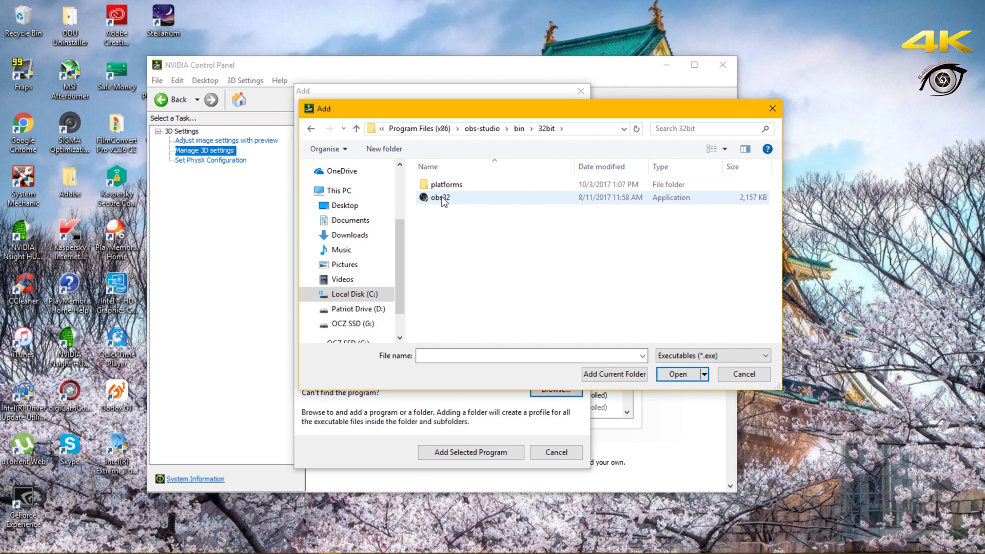
pyautogui.click(426, 197)
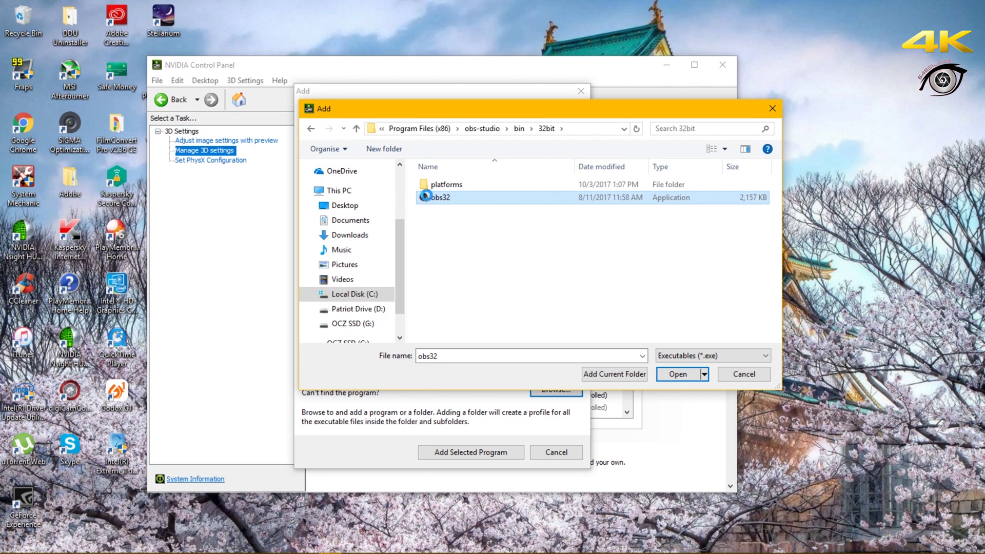
# - Set obs32 to run in Windows 7 compatibility mode as administrator
pyautogui.rightClick(426, 197)
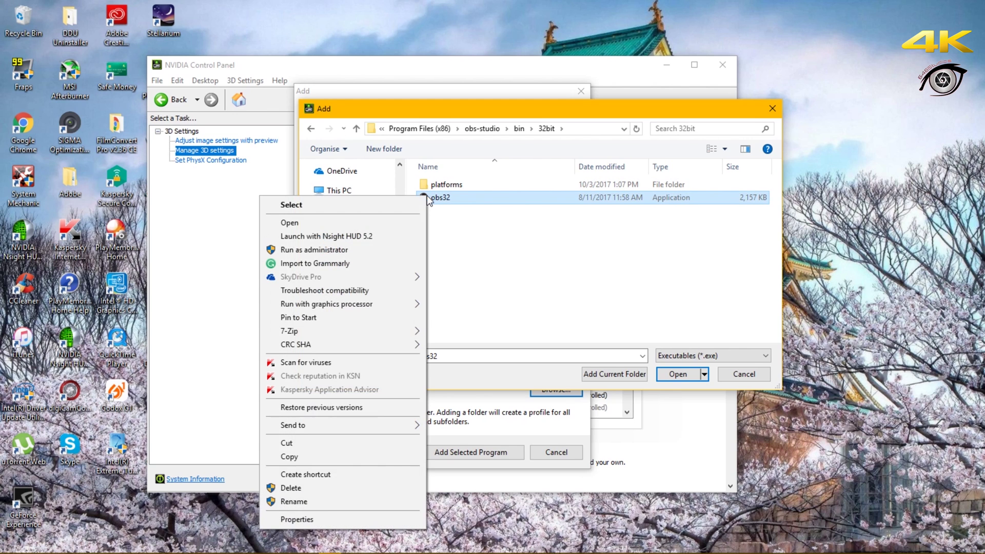
pyautogui.click(327, 518)
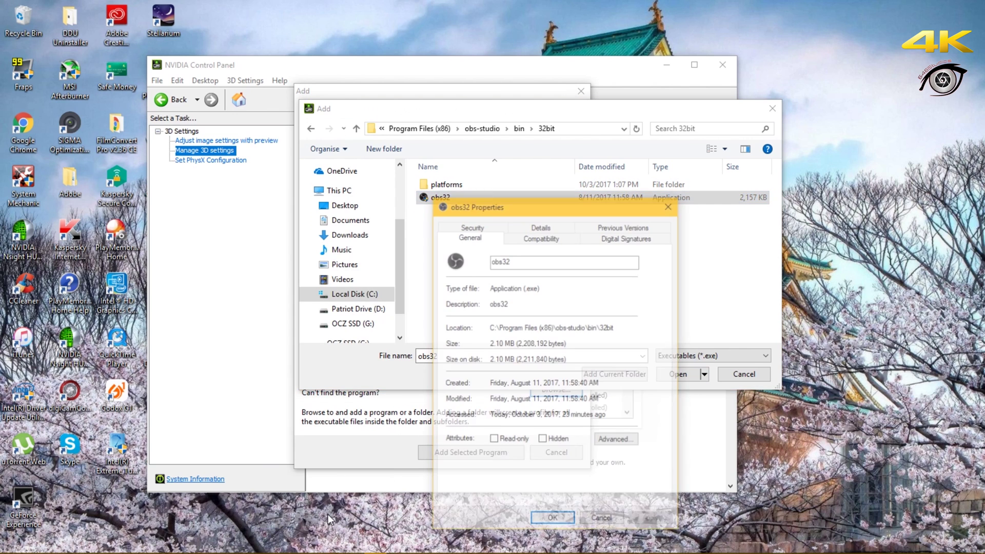
pyautogui.click(549, 239)
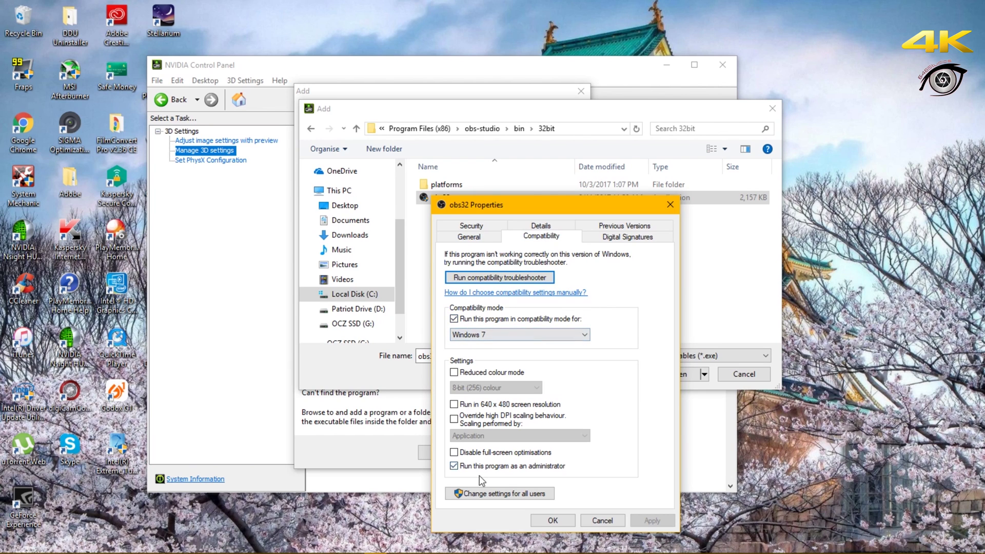
pyautogui.click(563, 522)
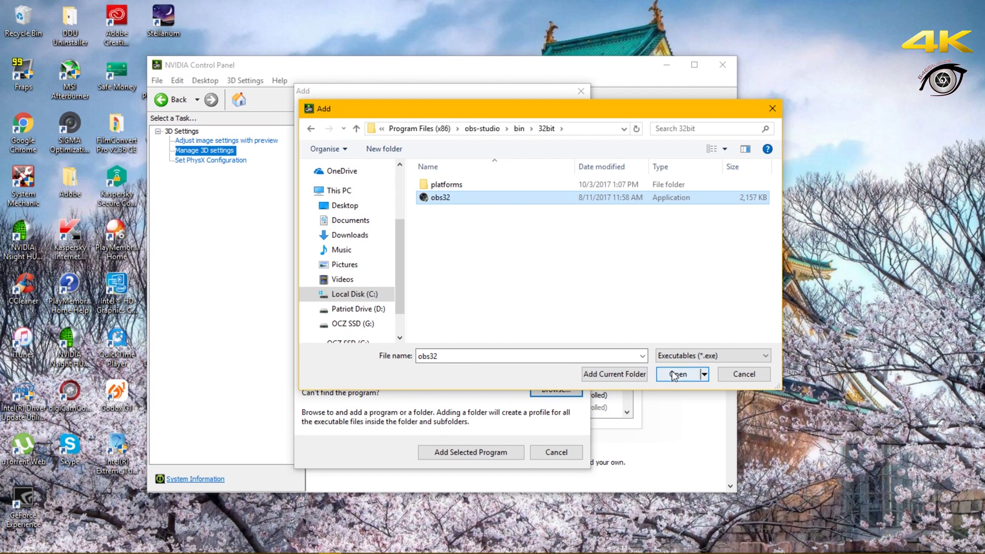
# - Add obs32 as a program profile and return to the program list
pyautogui.click(674, 375)
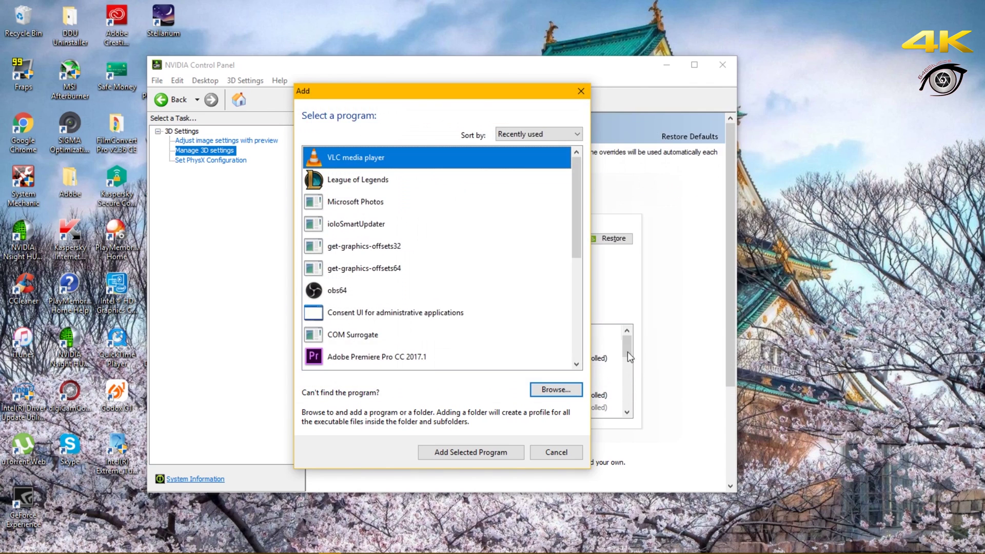
pyautogui.click(581, 91)
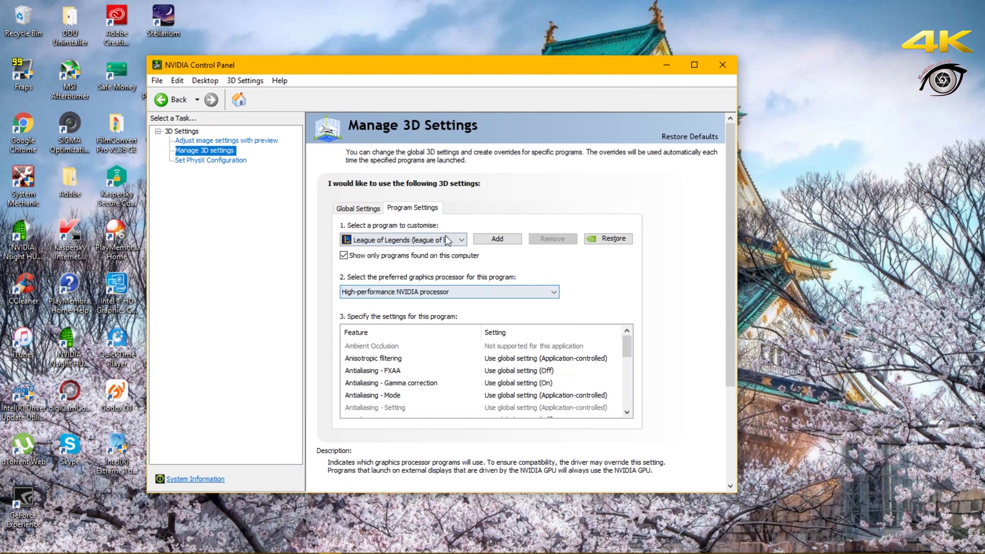
pyautogui.click(454, 242)
pyautogui.scroll(2, 453, 247)
# - Select the obs-studio entry (Integrated graphics) and reopen the Add program dialog
pyautogui.click(437, 275)
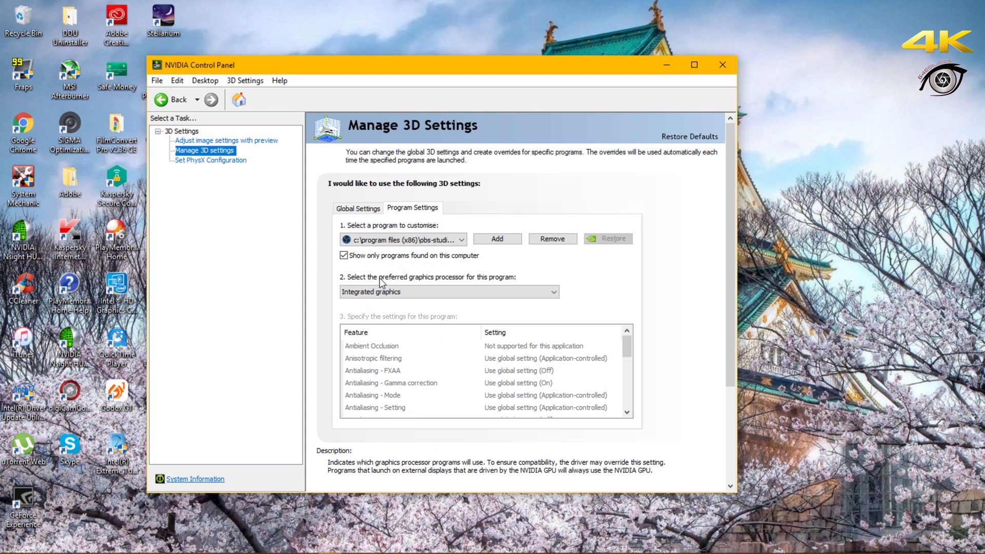
pyautogui.click(500, 242)
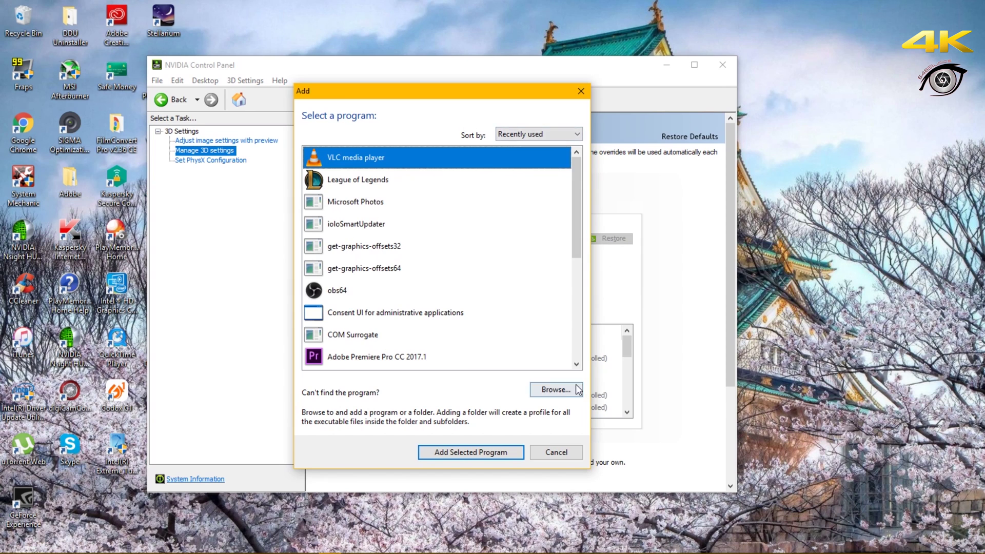
# - Browse to C:\Program Files (x86)\obs-studio\bin\64bit and select obs64
pyautogui.click(576, 389)
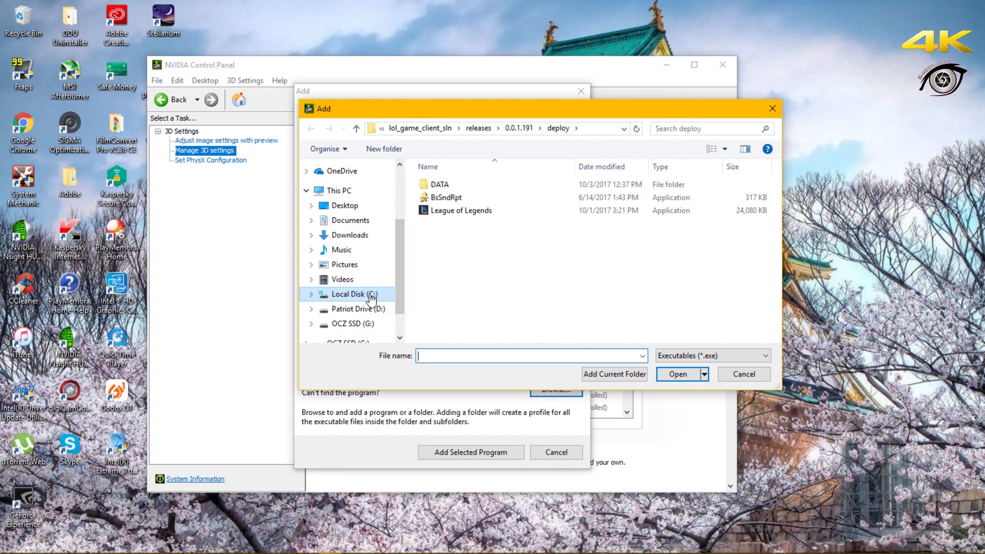
pyautogui.click(372, 297)
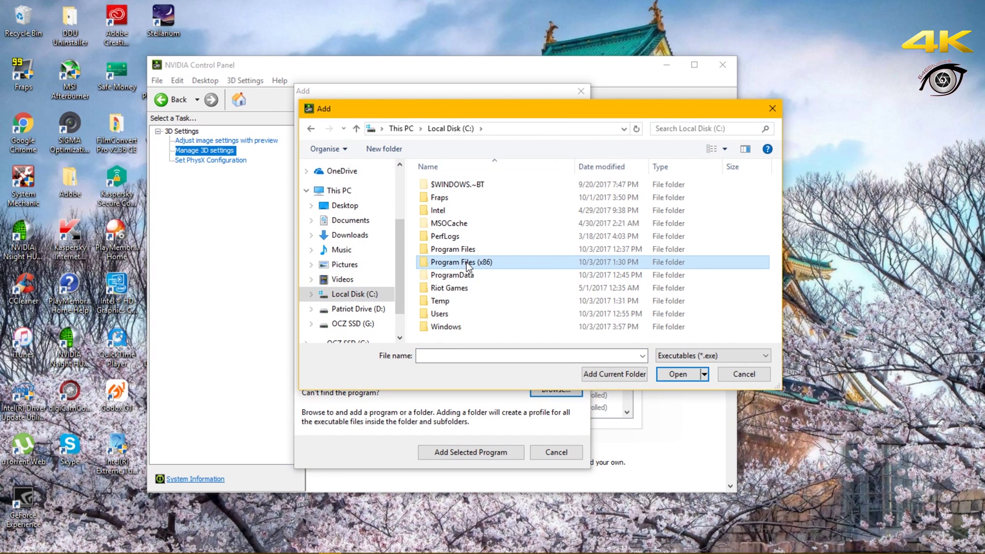
pyautogui.doubleClick(467, 262)
pyautogui.scroll(-5, 467, 262)
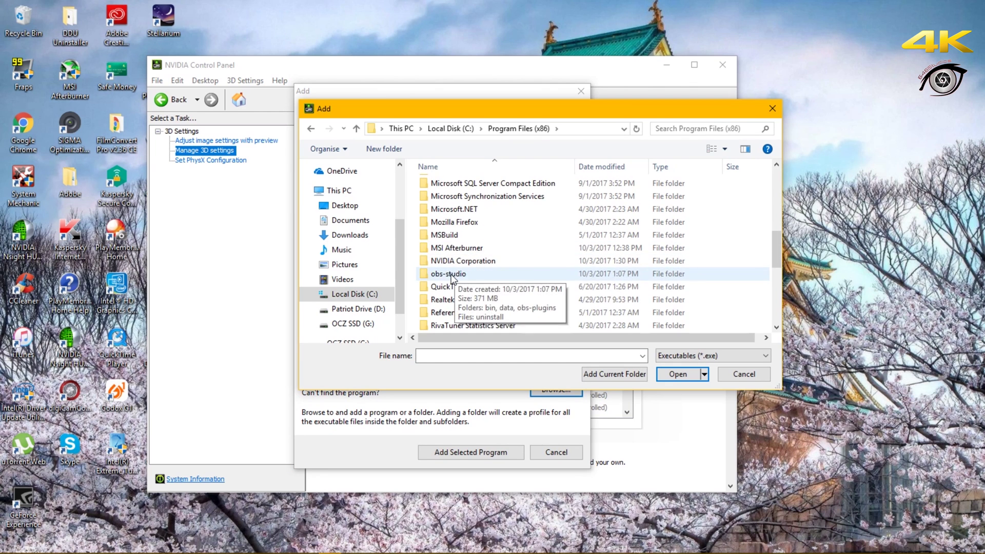
pyautogui.doubleClick(454, 275)
pyautogui.doubleClick(439, 186)
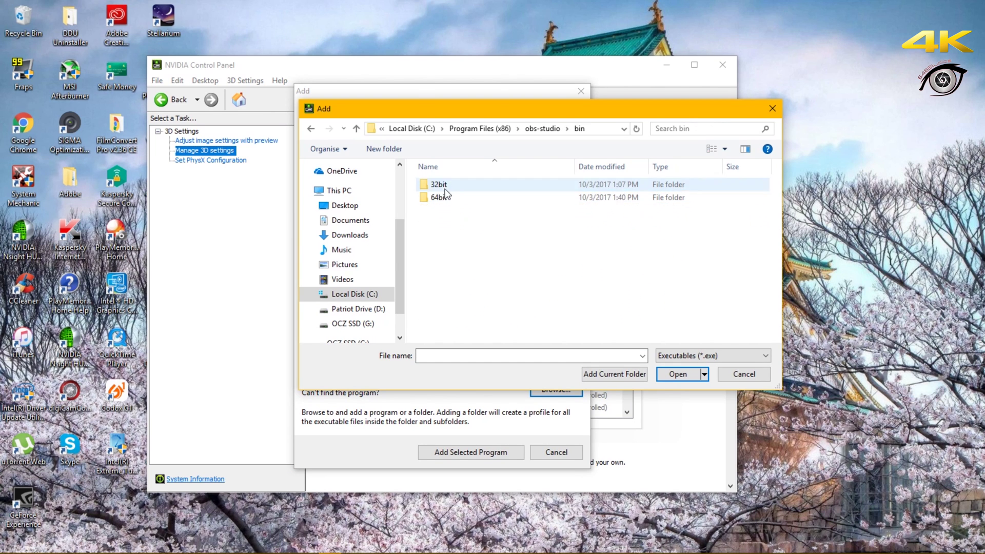
pyautogui.doubleClick(442, 199)
pyautogui.click(439, 198)
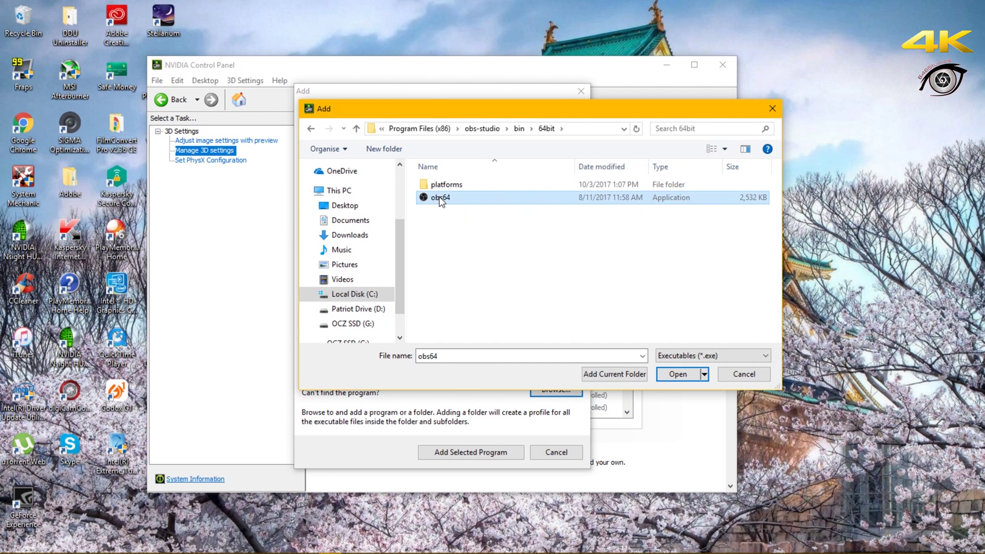
# - Give obs64 Windows 7 compatibility with administrator rights, then close the browser and Add dialog
pyautogui.rightClick(435, 198)
pyautogui.click(351, 540)
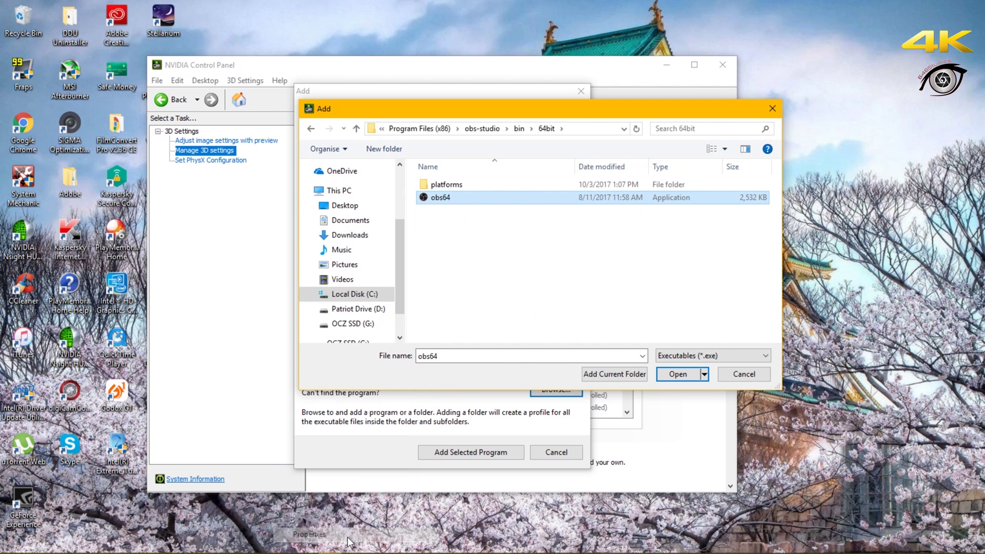
pyautogui.click(562, 239)
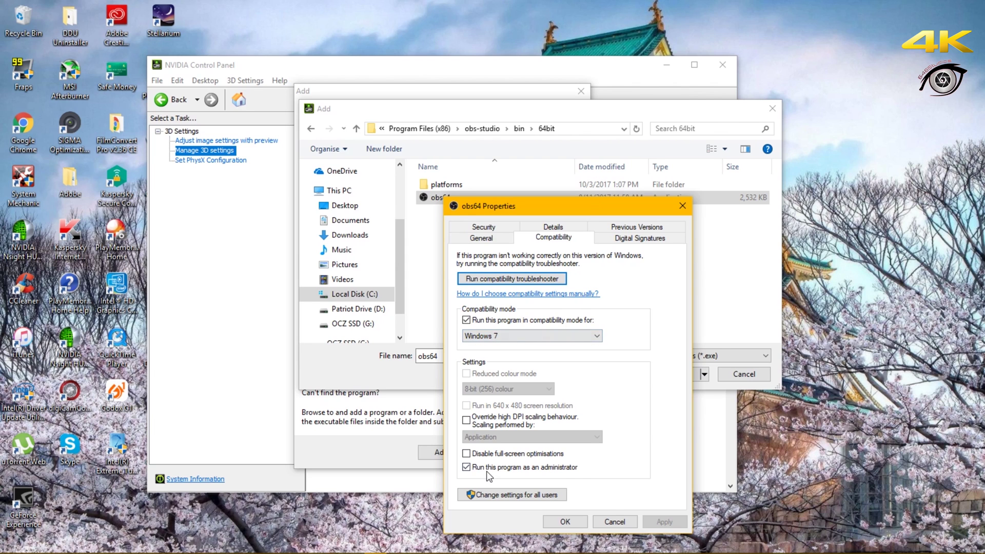
pyautogui.click(567, 522)
pyautogui.click(739, 373)
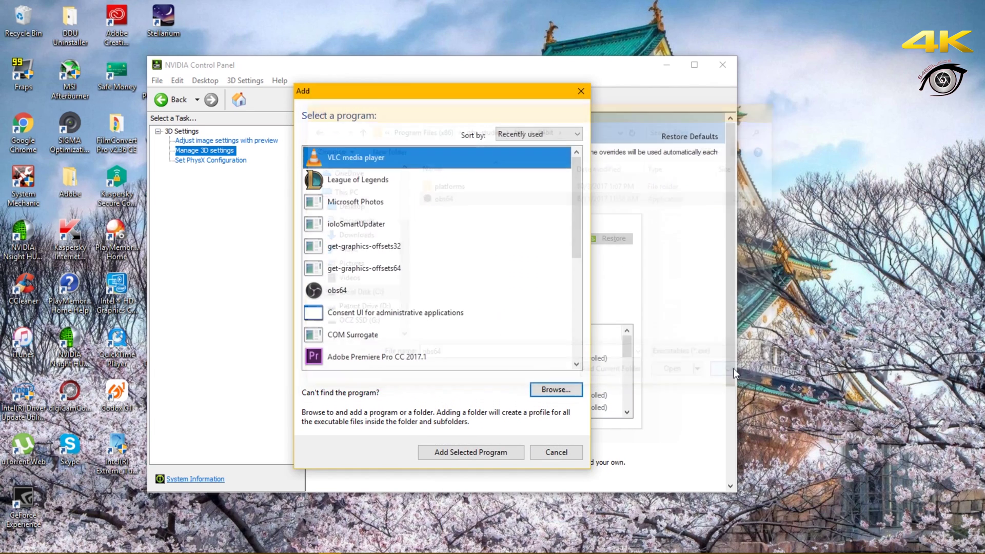
pyautogui.click(581, 93)
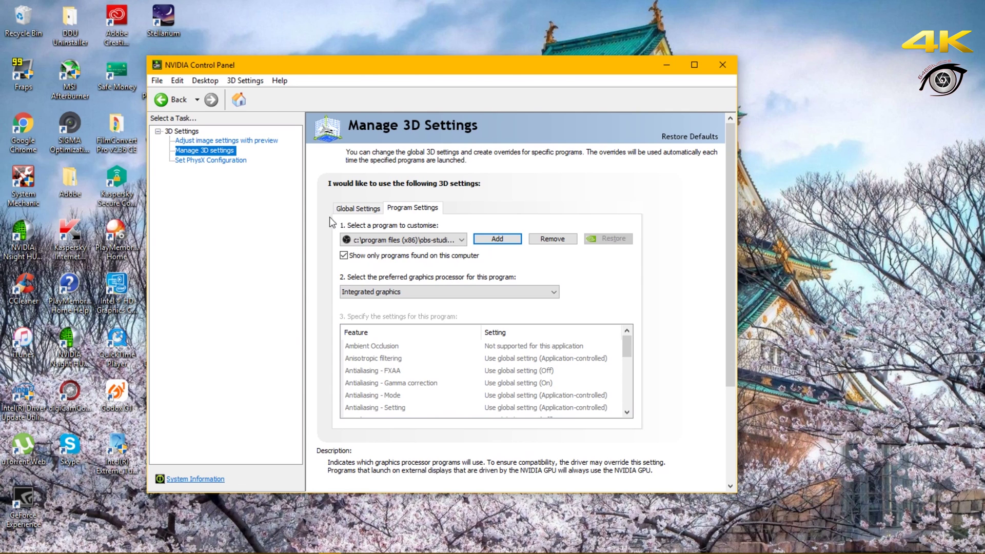
pyautogui.click(505, 237)
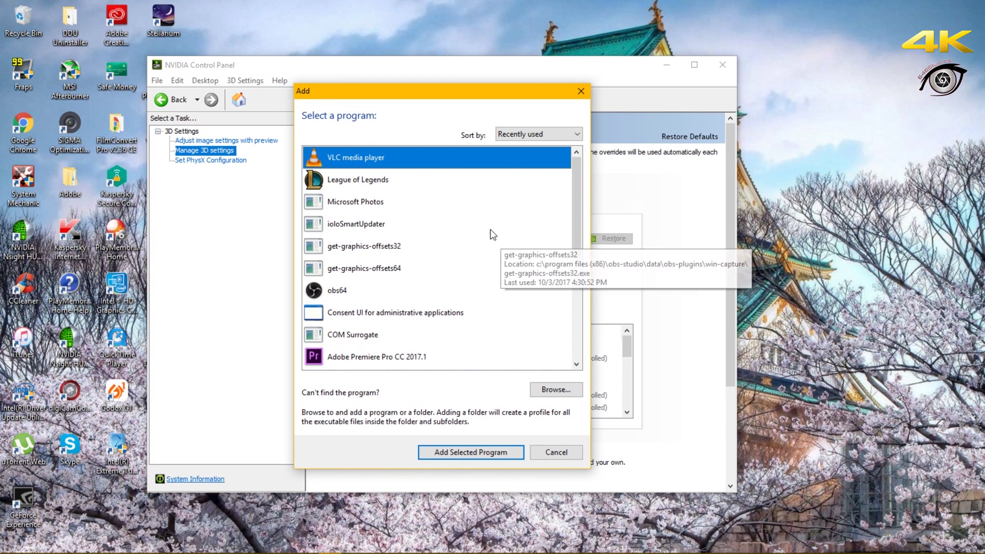
pyautogui.click(557, 391)
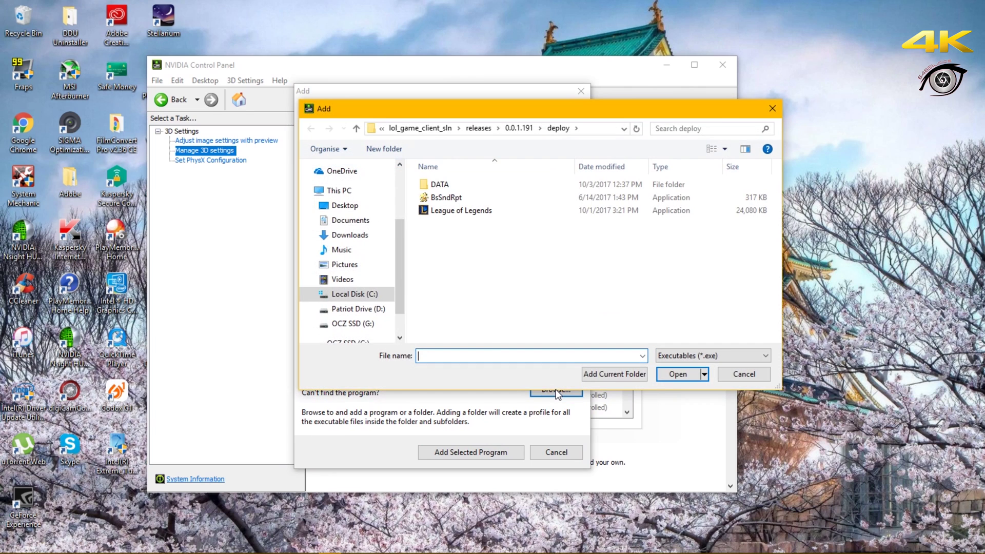
pyautogui.click(368, 296)
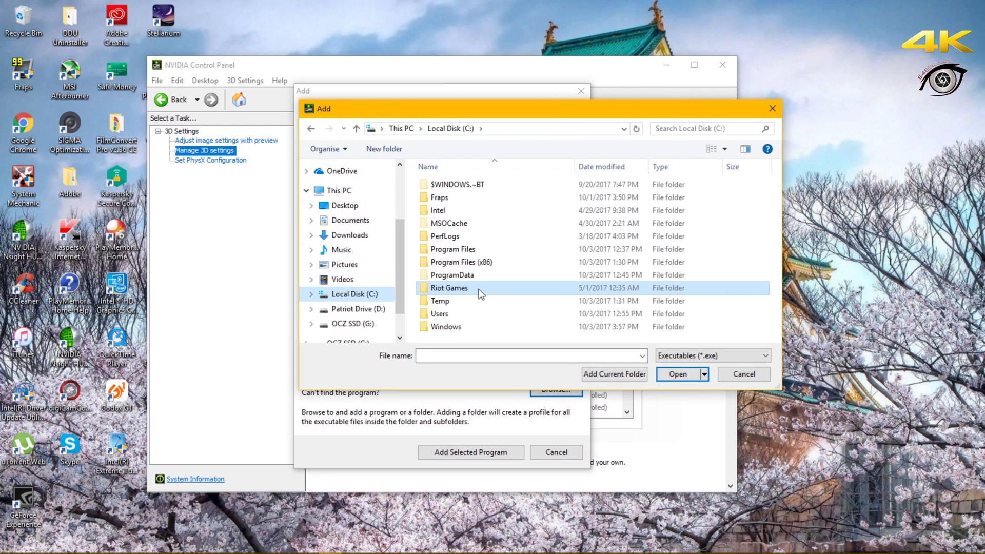
pyautogui.doubleClick(460, 293)
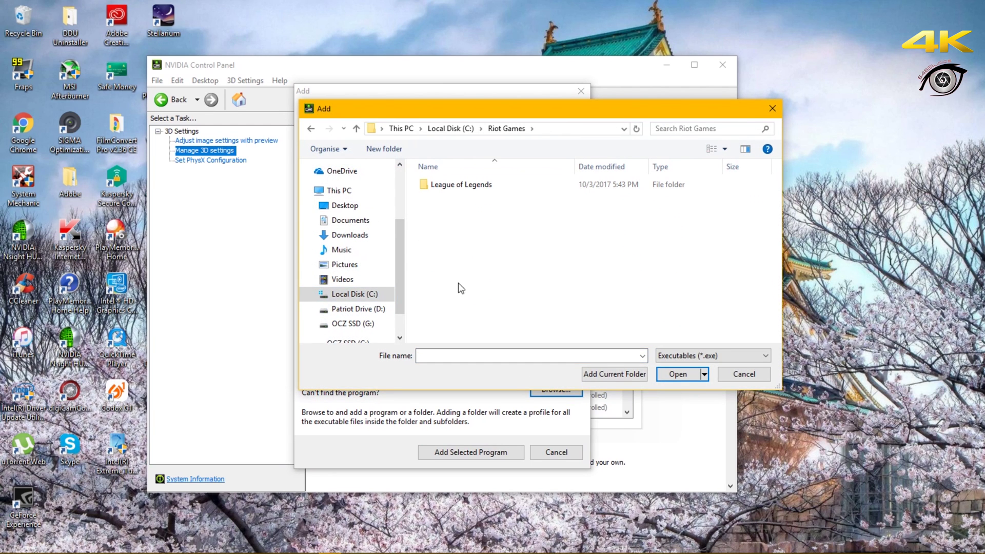
pyautogui.doubleClick(446, 190)
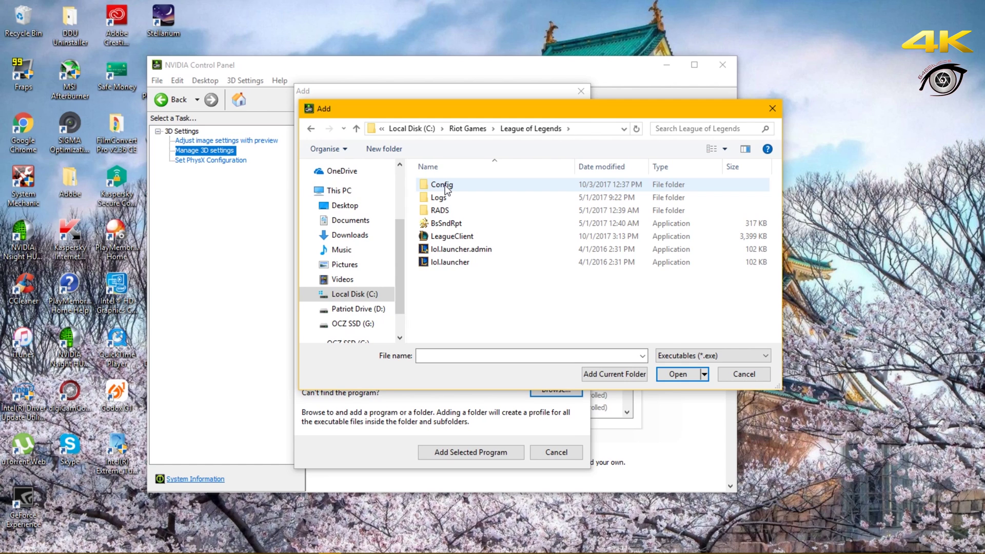
pyautogui.click(462, 237)
pyautogui.rightClick(462, 236)
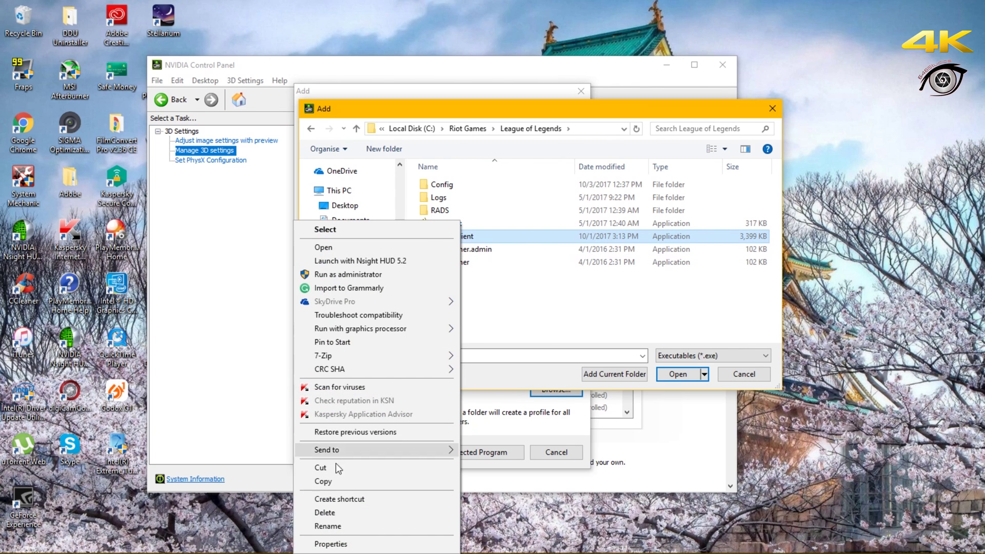
pyautogui.click(342, 545)
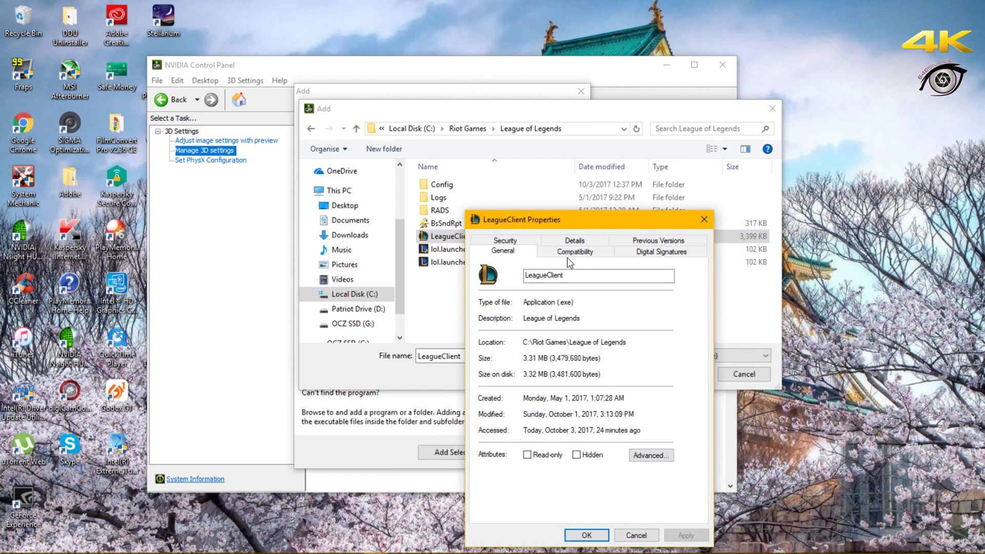
pyautogui.click(568, 257)
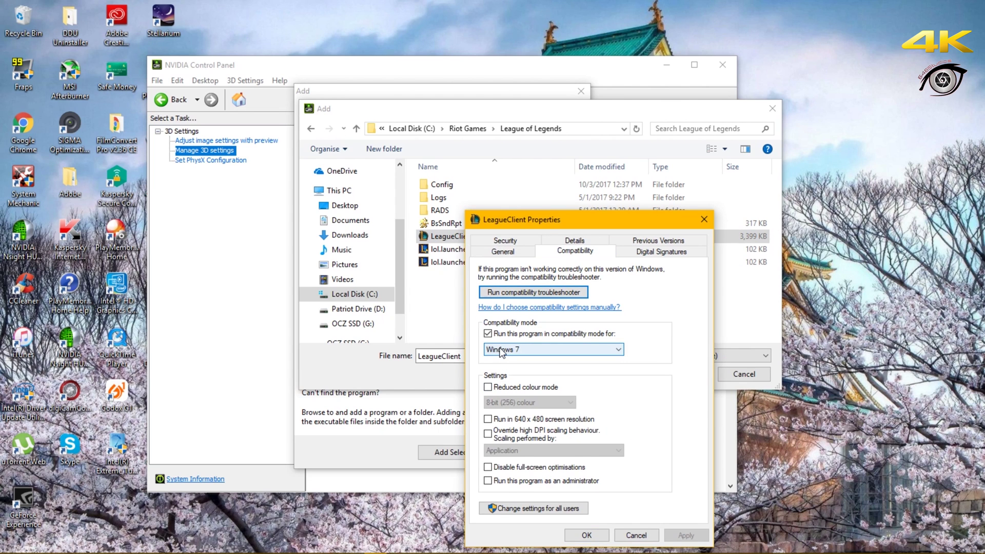
pyautogui.click(586, 535)
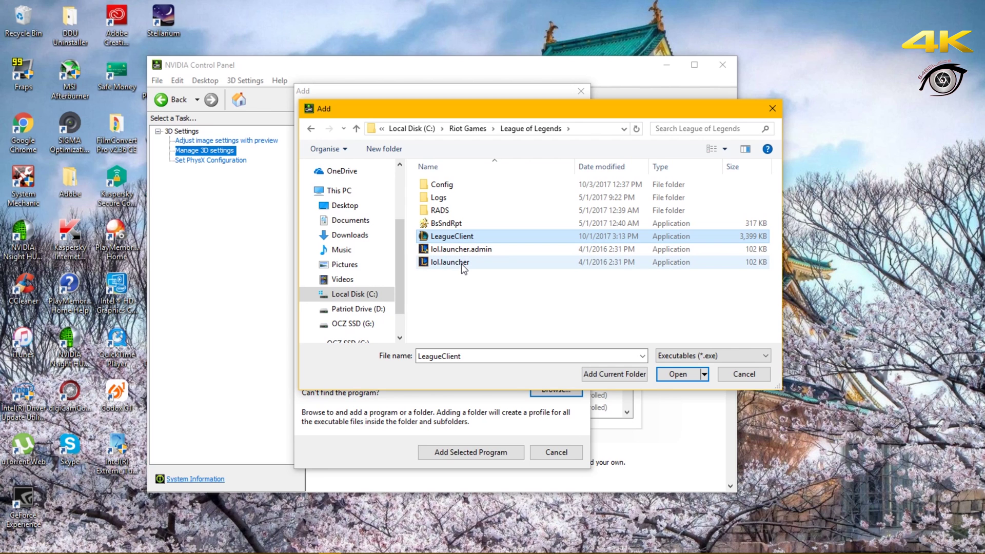
pyautogui.click(737, 374)
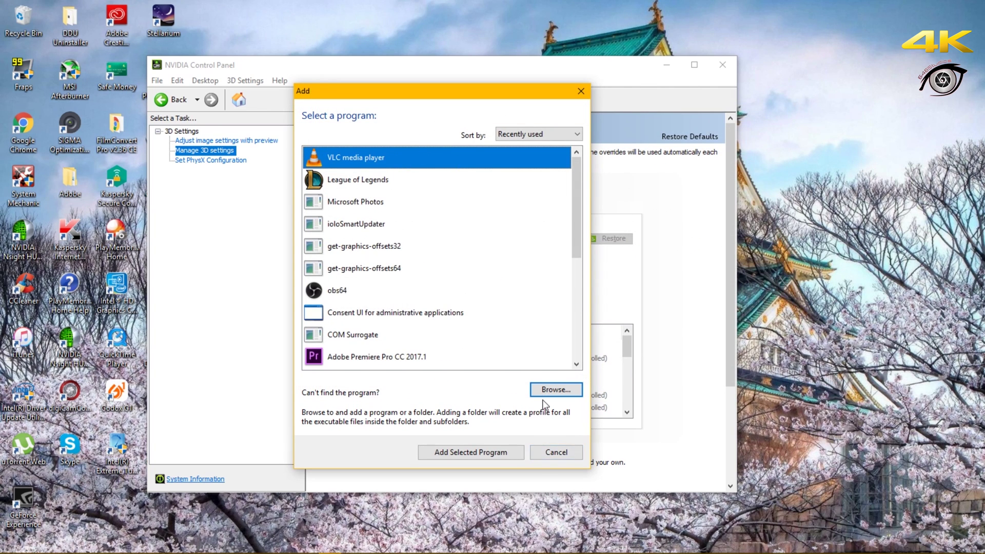
pyautogui.click(556, 452)
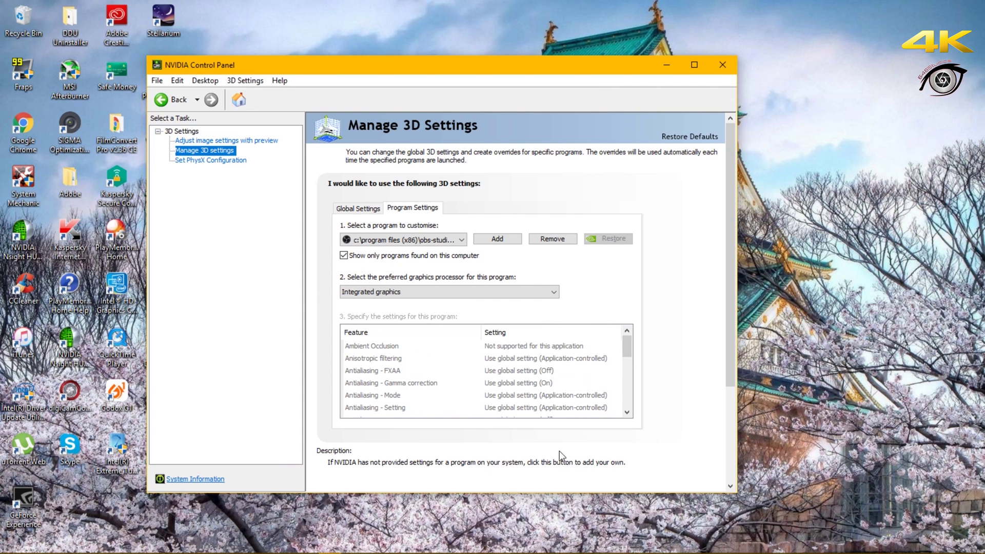
# - Select League of Legends in Program Settings and confirm it uses the High-performance NVIDIA processor
pyautogui.click(455, 241)
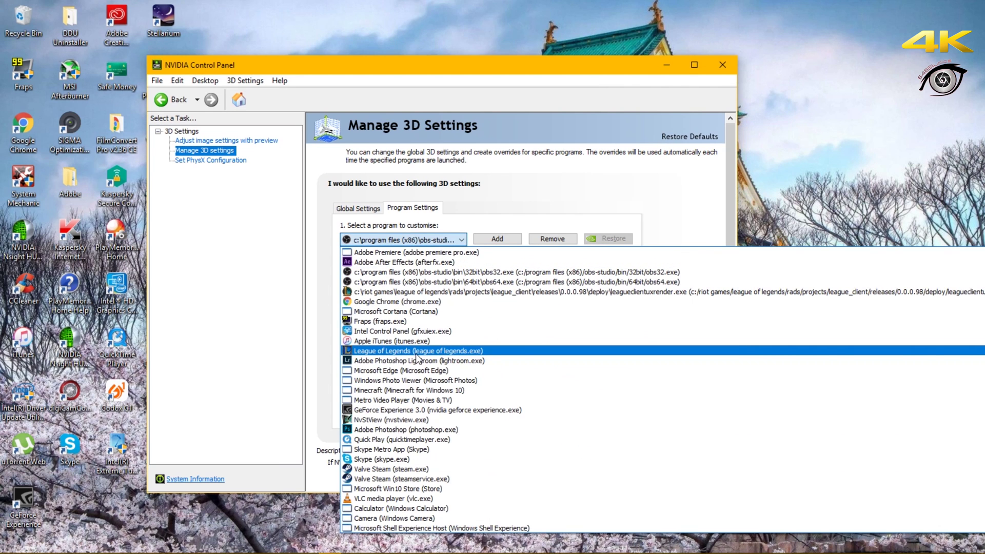
pyautogui.click(418, 353)
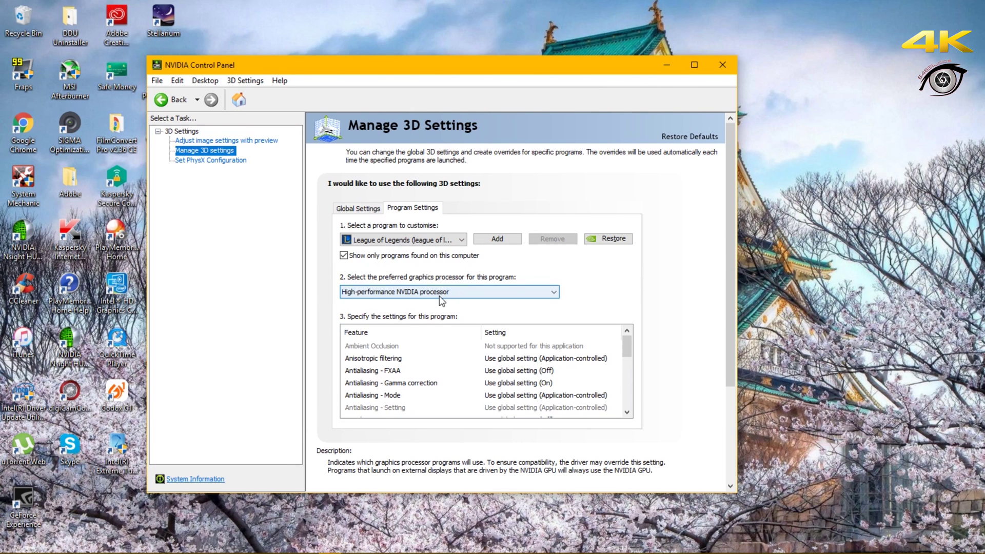
pyautogui.moveTo(627, 346); pyautogui.dragTo(640, 416)
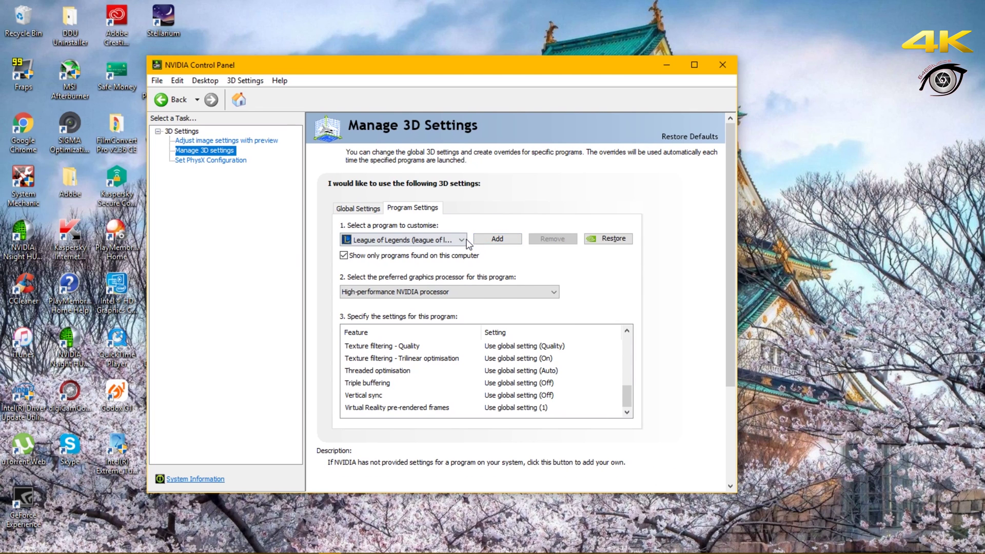
pyautogui.click(465, 240)
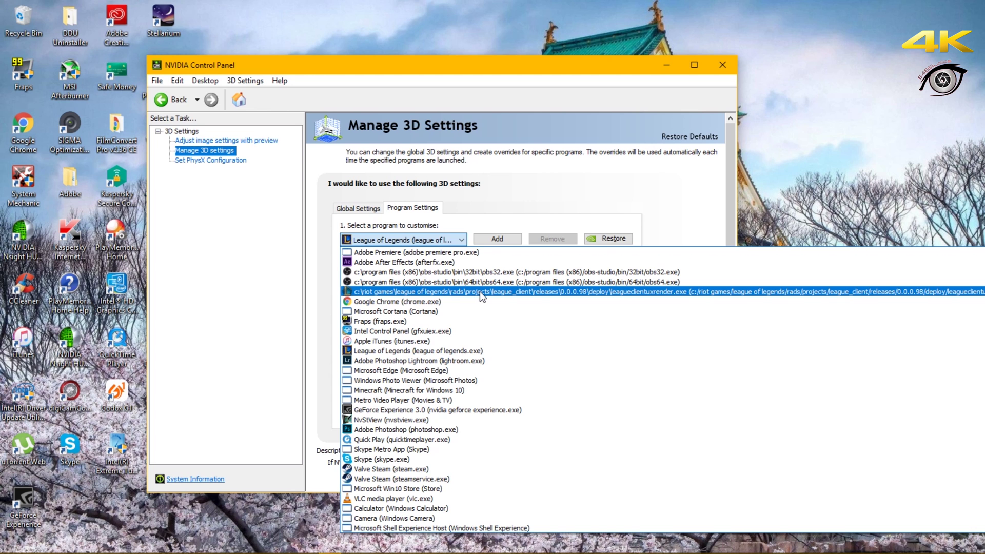
# - Navigate the Add browser to C:\Riot Games\League of Legends\RADS\...\releases\0.0.1.172\deploy
pyautogui.click(504, 236)
pyautogui.click(505, 240)
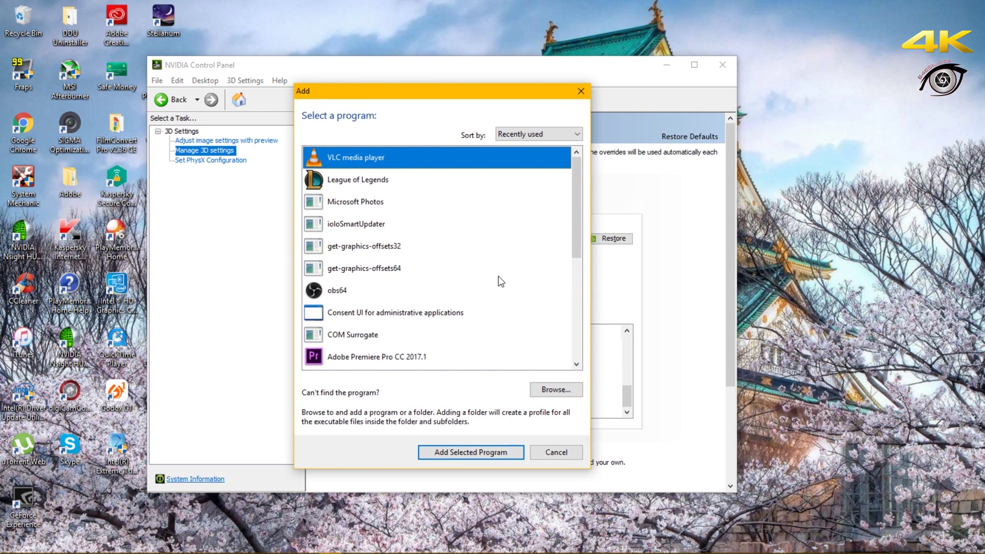
pyautogui.click(556, 390)
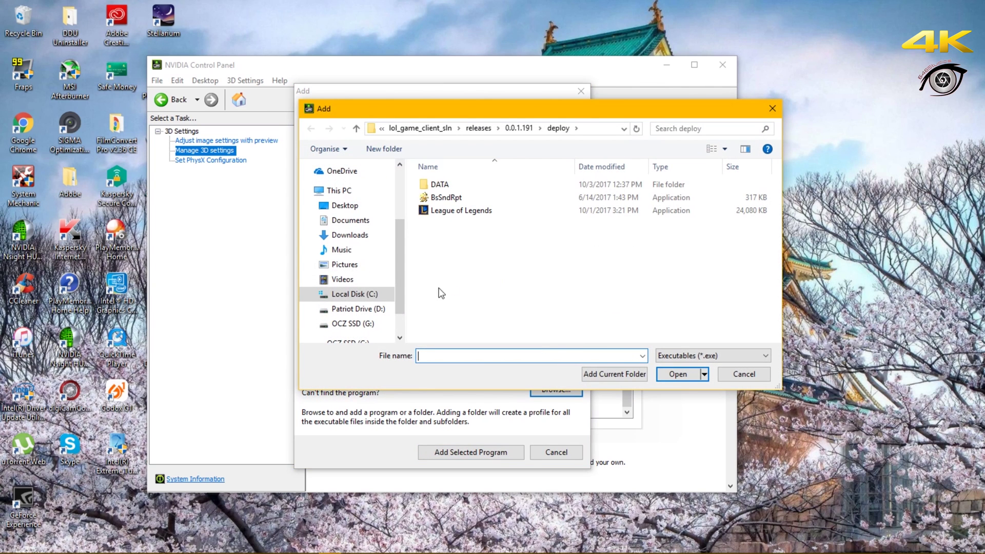
pyautogui.click(374, 295)
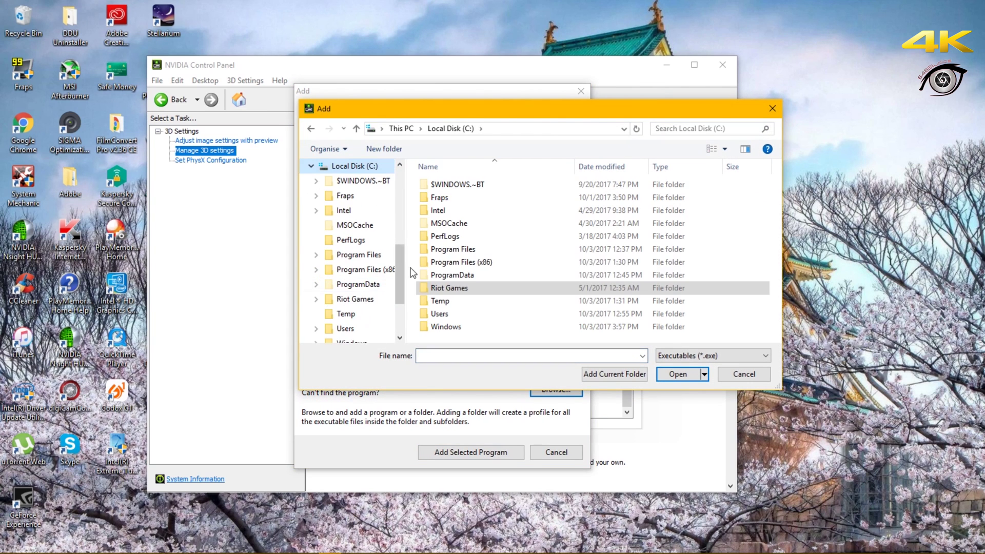
pyautogui.doubleClick(454, 288)
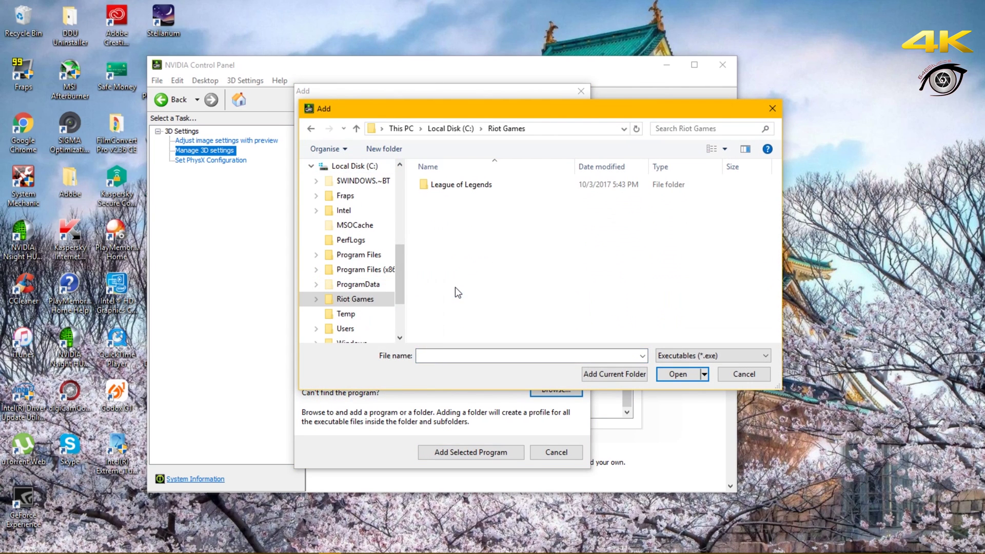
pyautogui.doubleClick(452, 188)
pyautogui.doubleClick(439, 210)
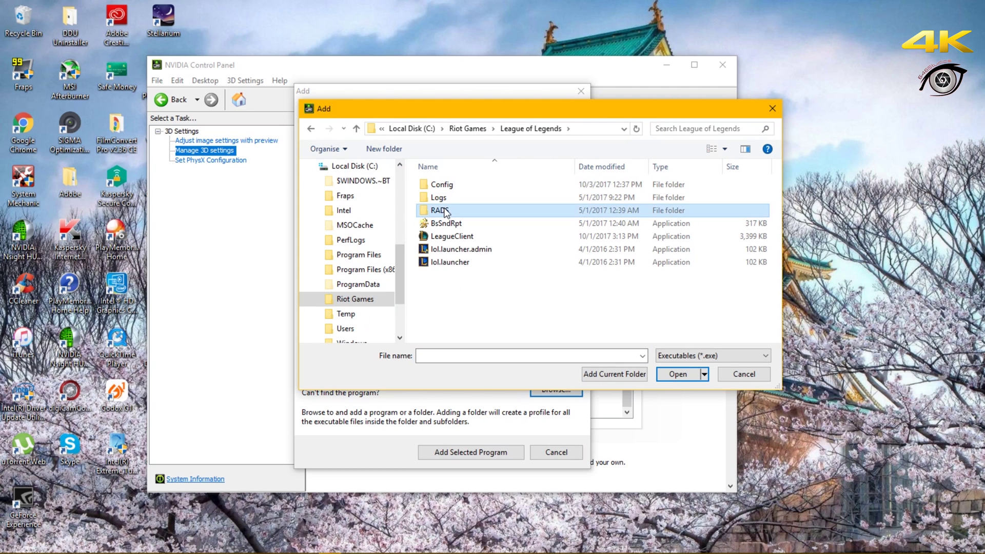
pyautogui.doubleClick(445, 210)
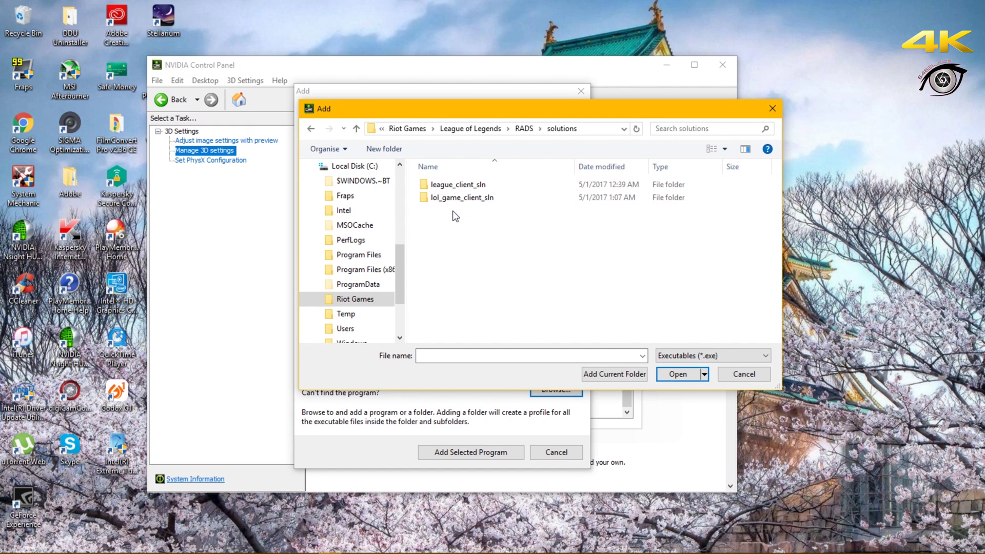
pyautogui.doubleClick(488, 199)
pyautogui.doubleClick(452, 185)
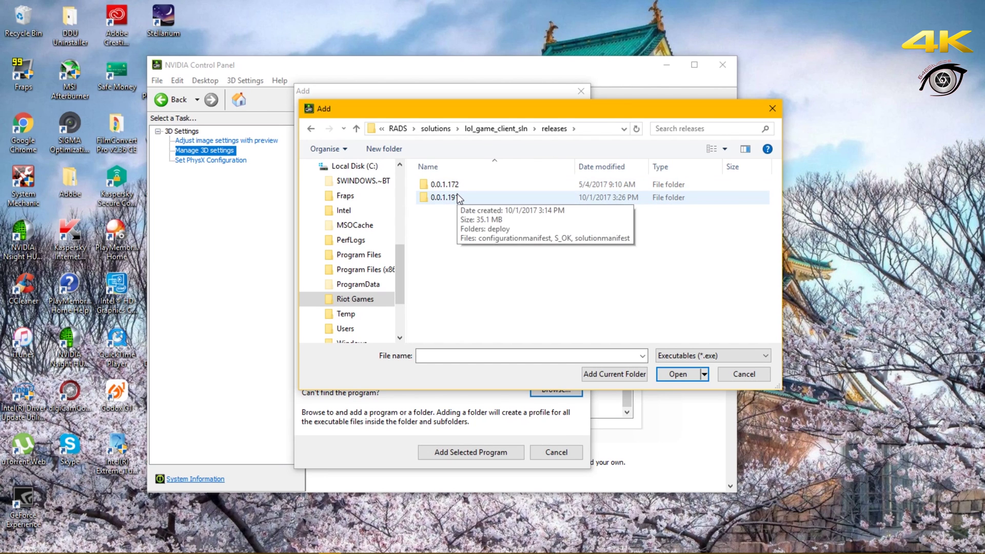
pyautogui.doubleClick(445, 184)
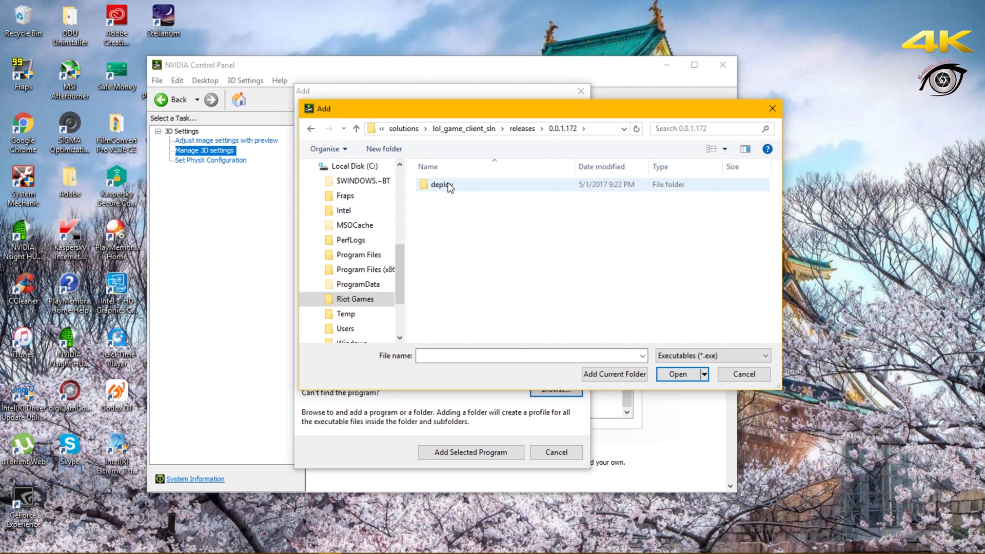
pyautogui.doubleClick(442, 184)
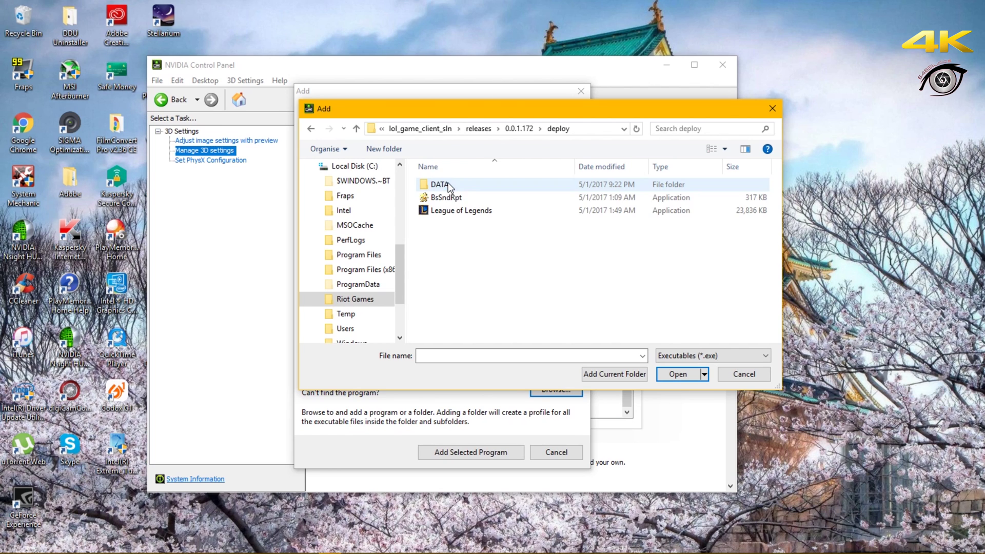
# - Set the 0.0.1.172 League of Legends executable to Windows 7 compatibility mode
pyautogui.click(458, 213)
pyautogui.rightClick(456, 210)
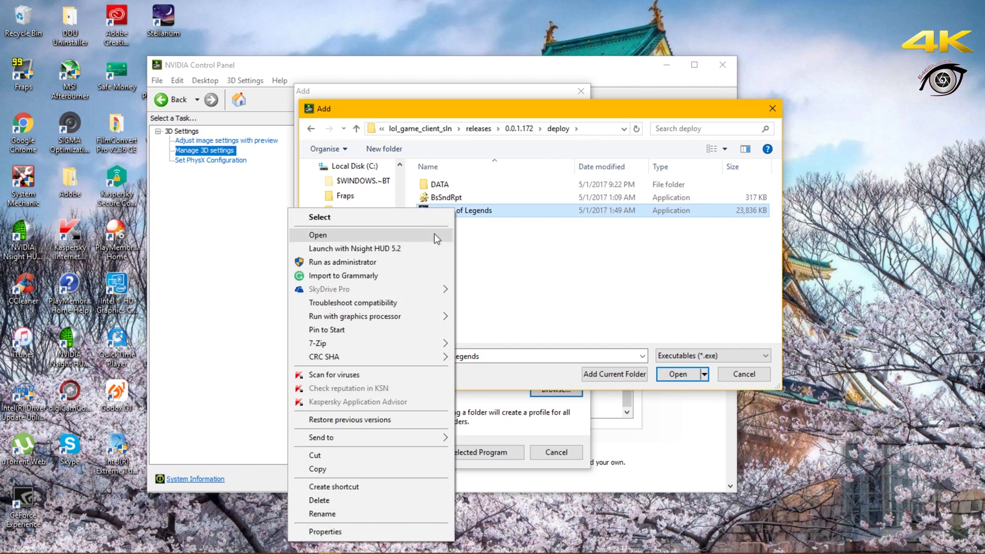
pyautogui.click(356, 532)
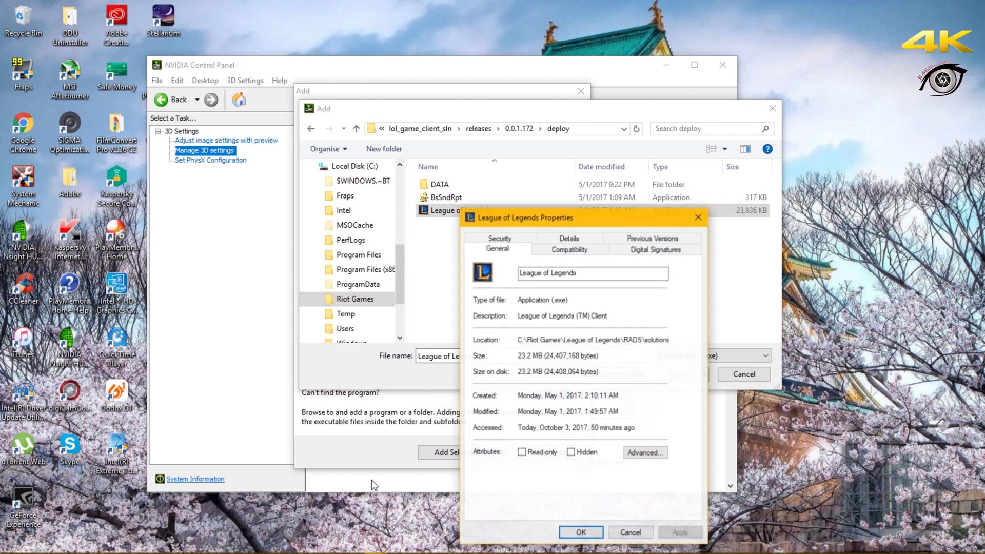
pyautogui.click(582, 251)
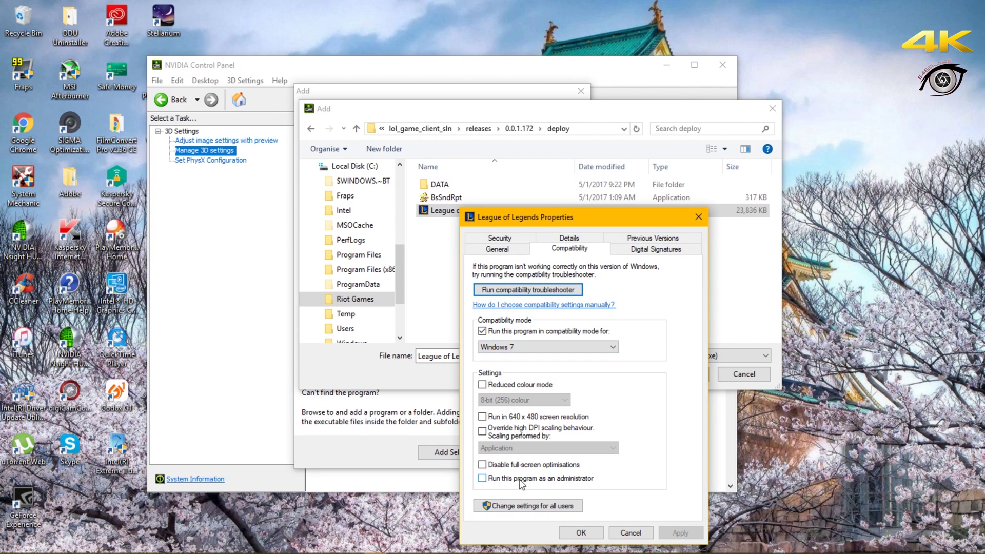
pyautogui.click(596, 534)
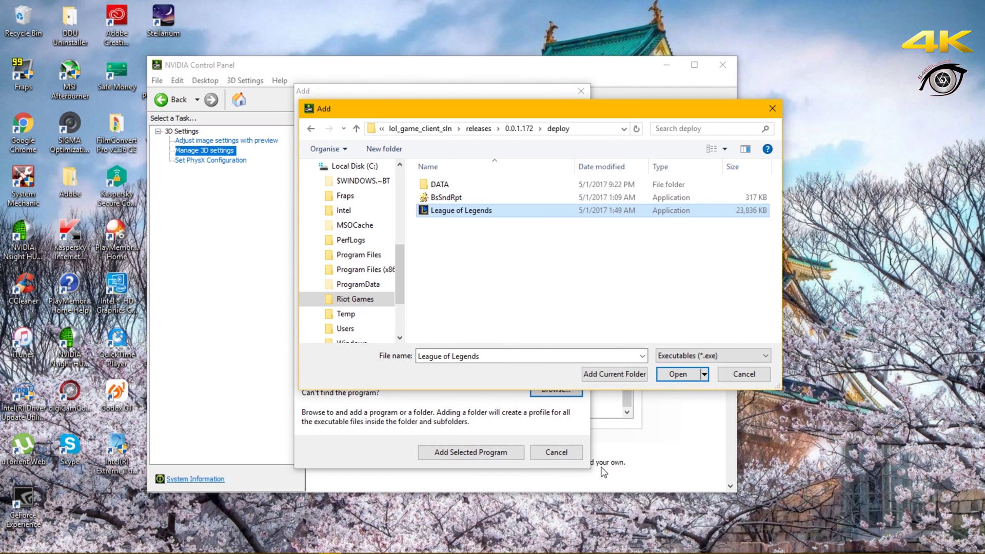
# - Reopen the file browser in releases\0.0.1.191\deploy and select League of Legends
pyautogui.click(756, 374)
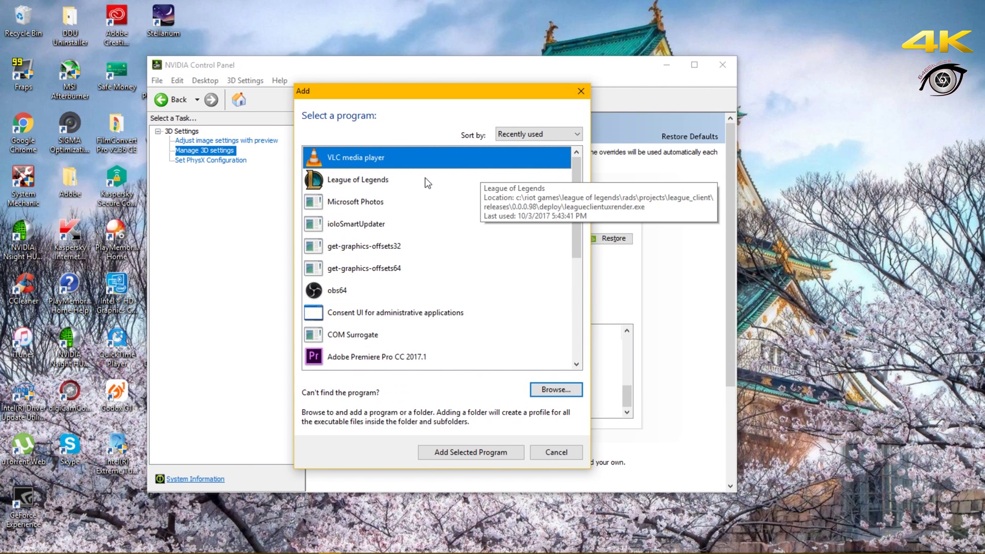
pyautogui.click(568, 392)
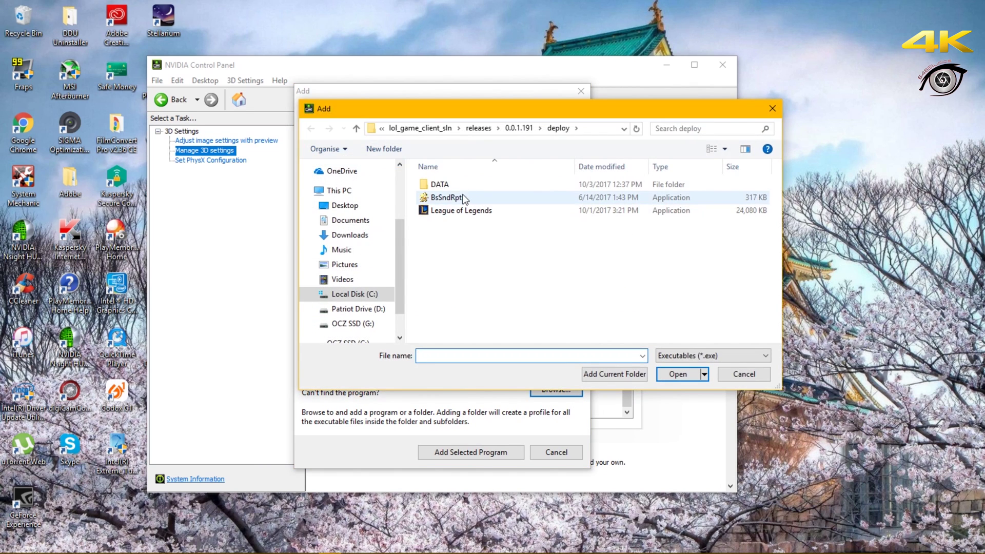
pyautogui.click(479, 129)
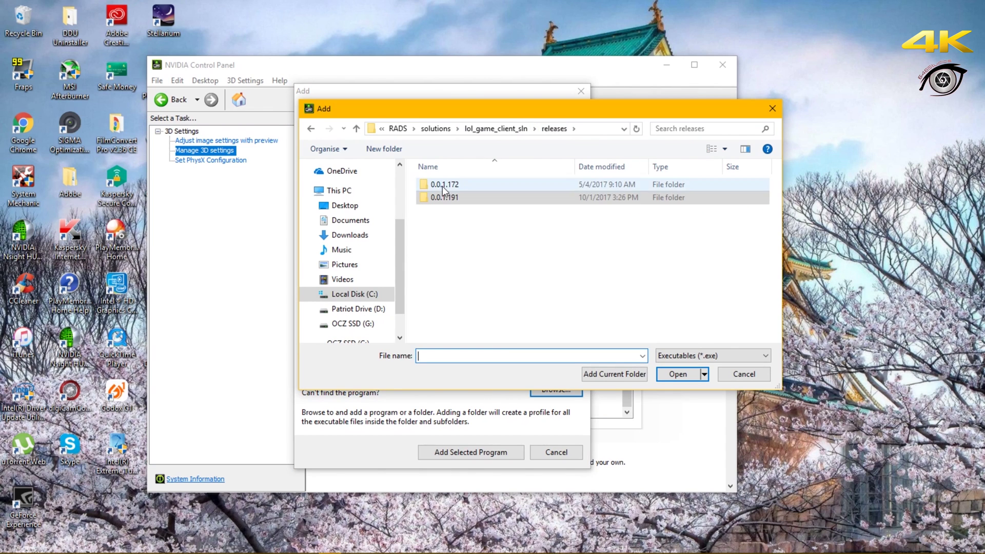
pyautogui.click(445, 197)
pyautogui.doubleClick(448, 199)
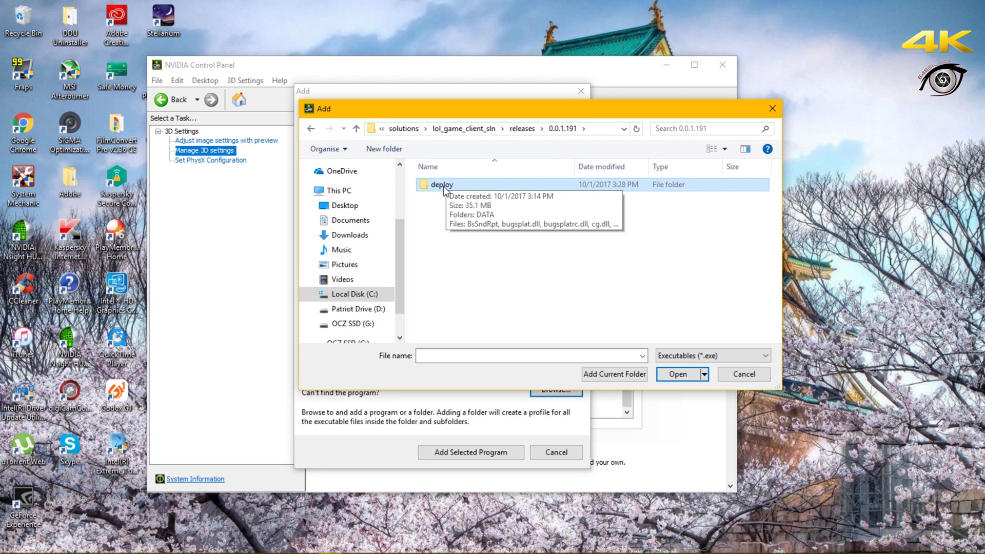
pyautogui.doubleClick(443, 186)
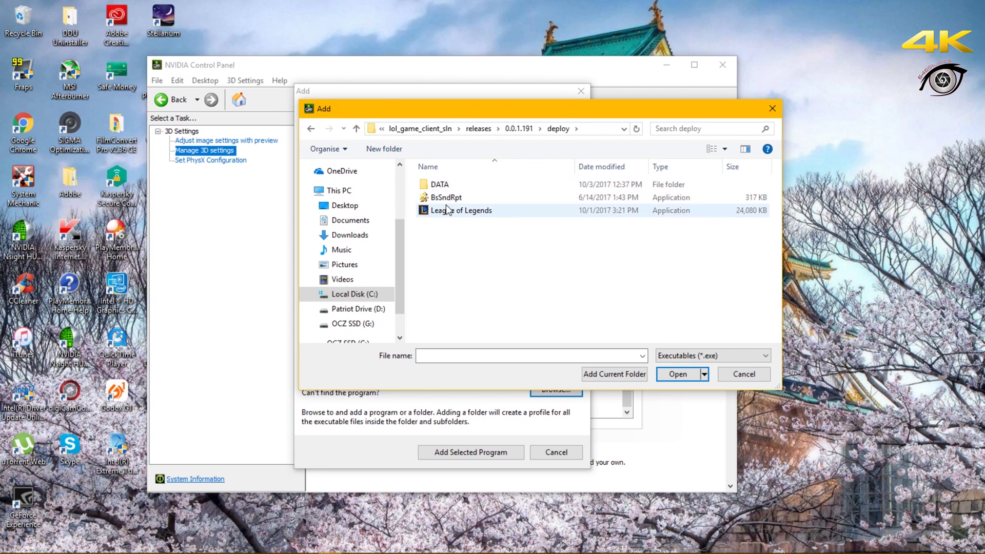
pyautogui.click(448, 211)
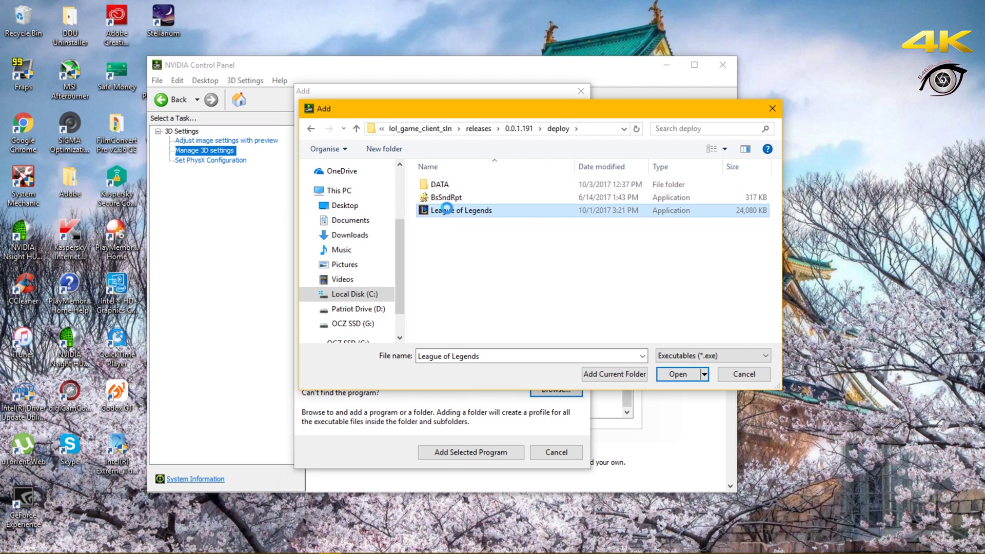
# - Set the 0.0.1.191 League of Legends executable to Windows 7 compatibility mode
pyautogui.rightClick(448, 210)
pyautogui.click(367, 535)
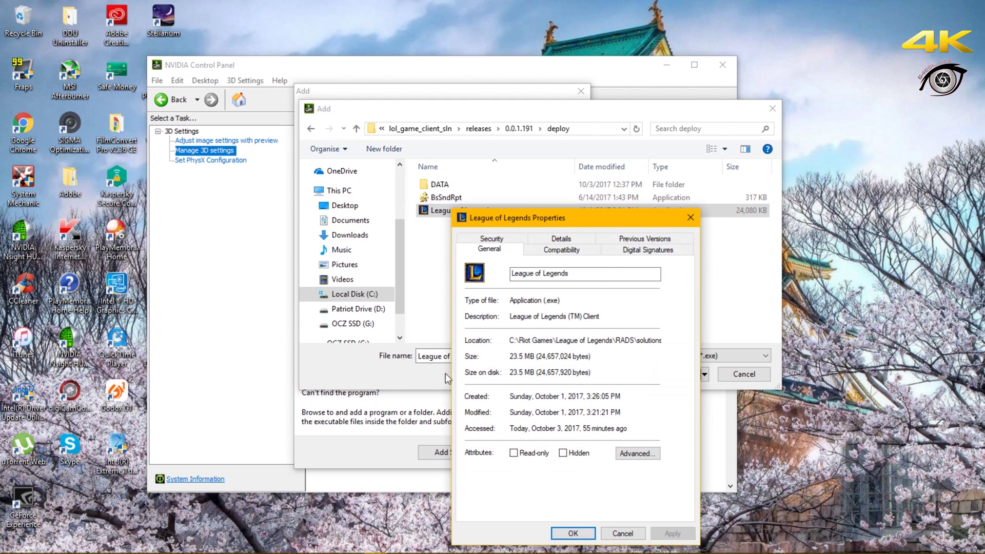
pyautogui.click(565, 250)
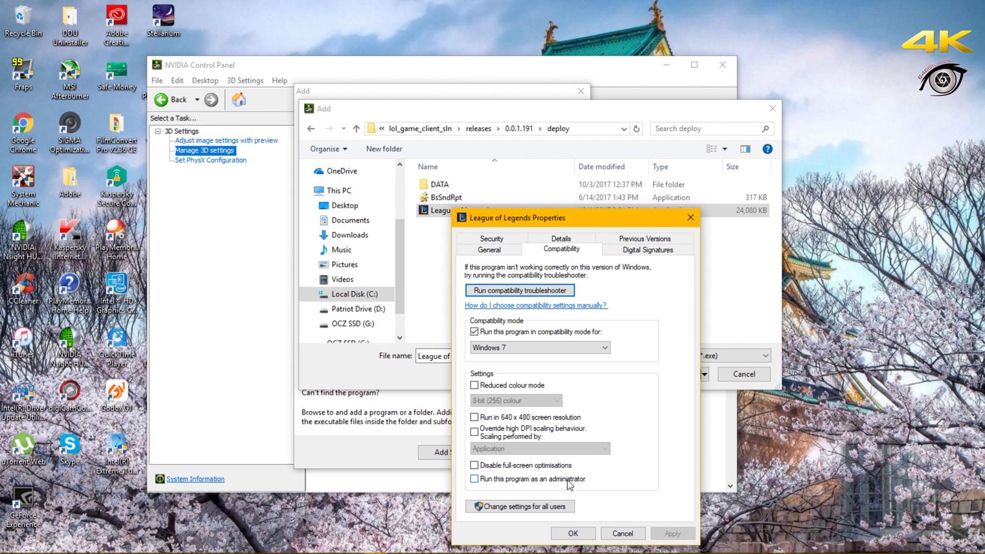
pyautogui.click(570, 533)
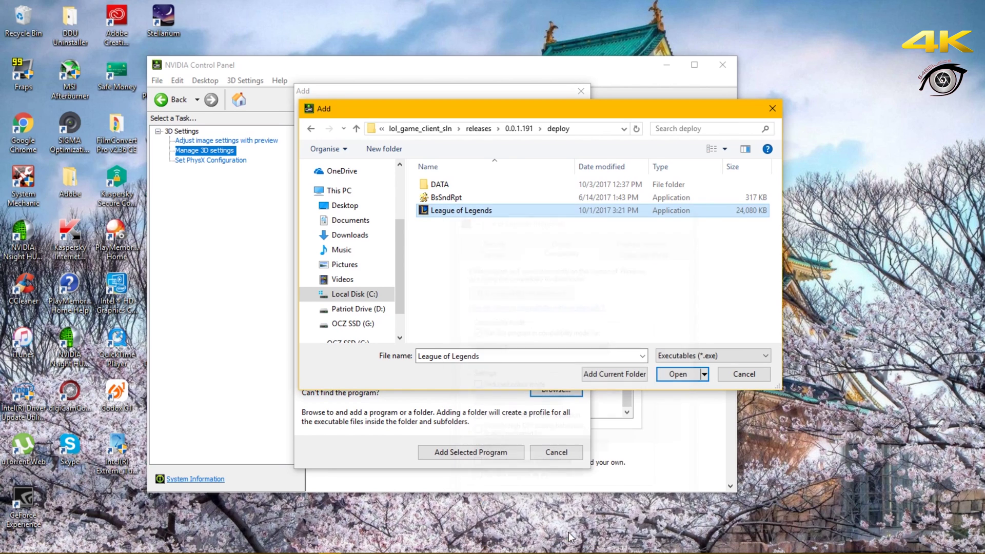
# - Cancel the file browser, close the Add dialog and minimize NVIDIA Control Panel
pyautogui.click(744, 373)
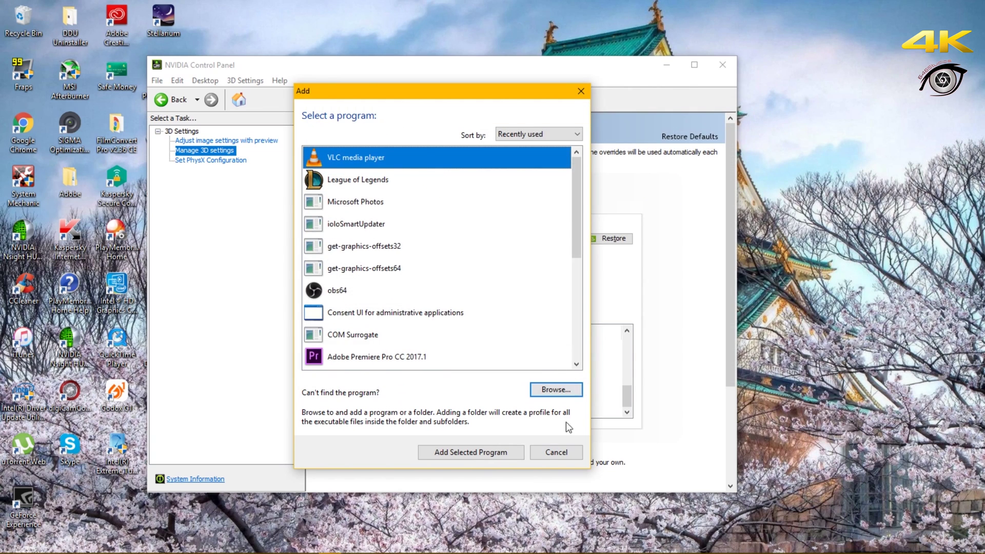
pyautogui.click(581, 91)
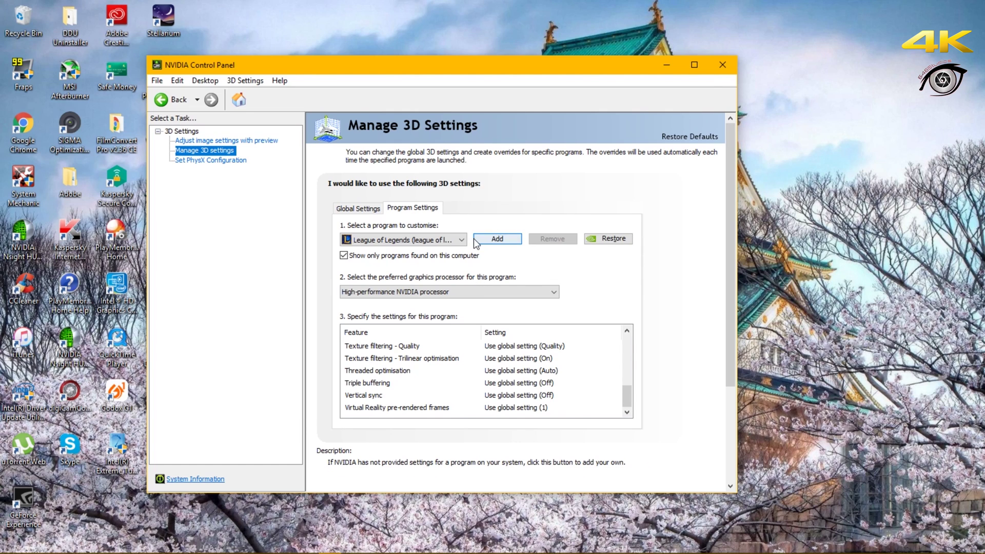
pyautogui.click(666, 66)
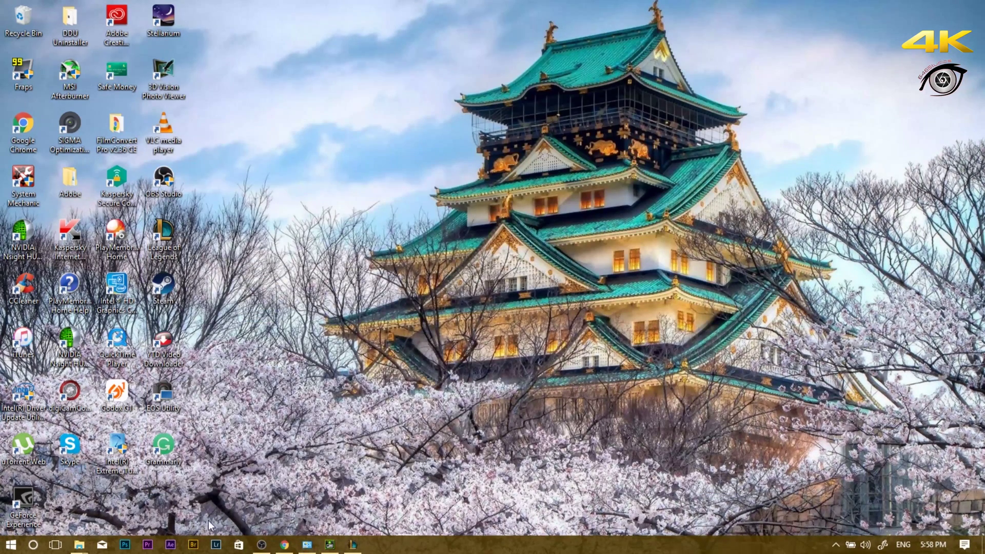
pyautogui.moveTo(80, 549)
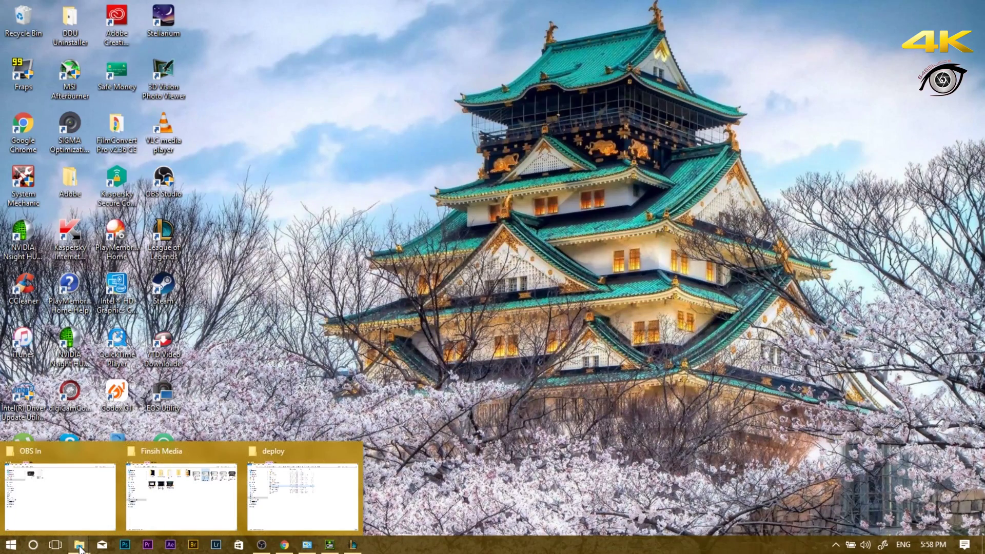
pyautogui.click(285, 545)
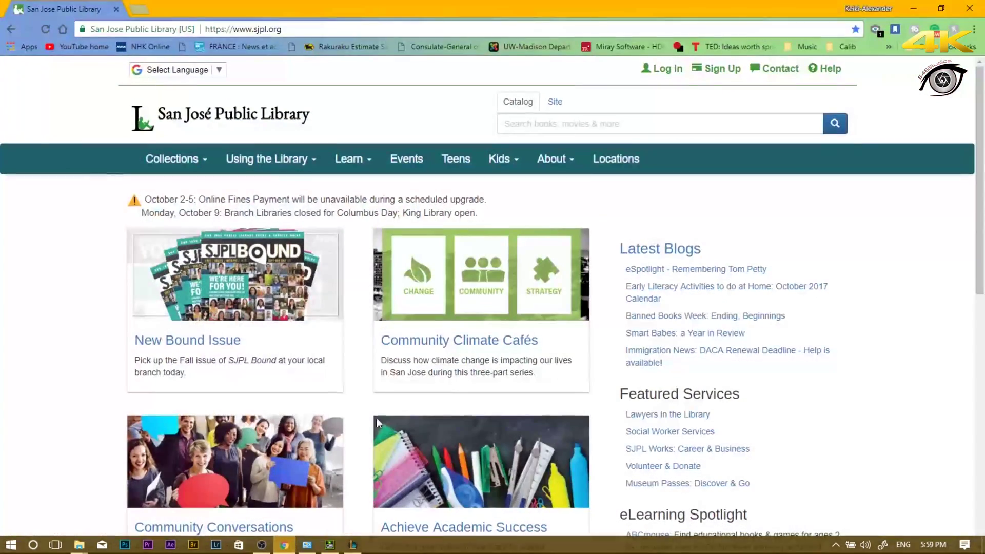
pyautogui.click(973, 32)
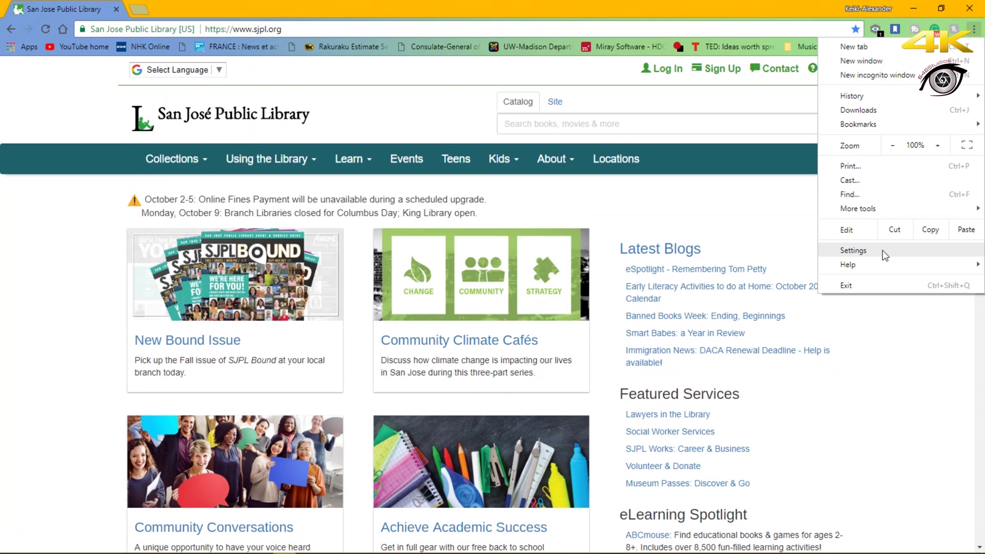
pyautogui.click(852, 251)
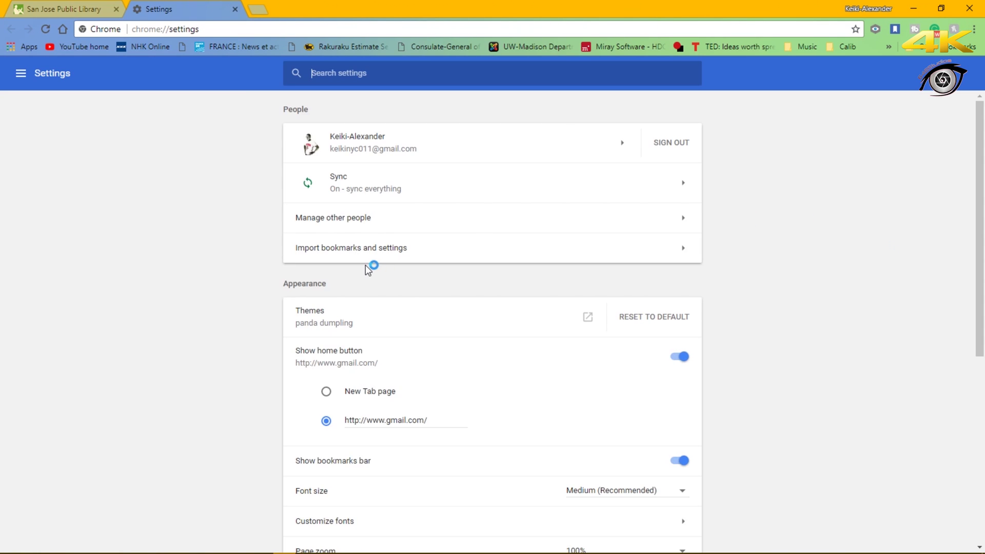
pyautogui.scroll(-5, 434, 391)
pyautogui.scroll(-2, 440, 382)
pyautogui.click(487, 501)
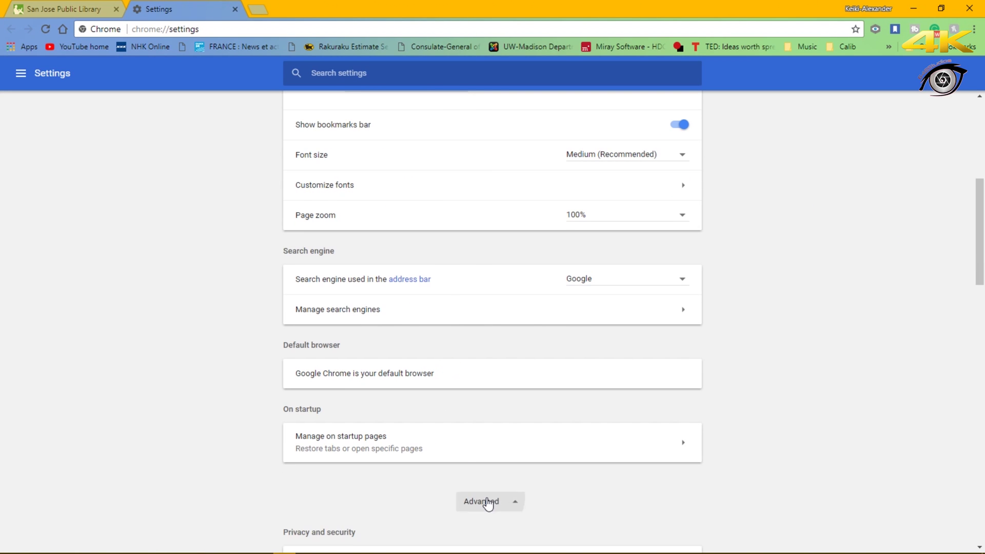
pyautogui.scroll(-15, 481, 441)
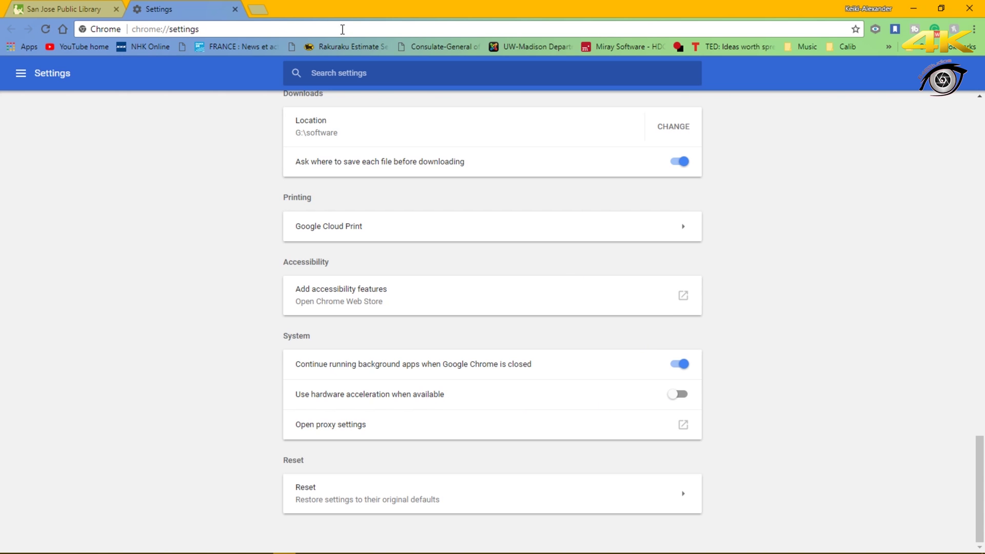
pyautogui.click(236, 10)
pyautogui.click(914, 8)
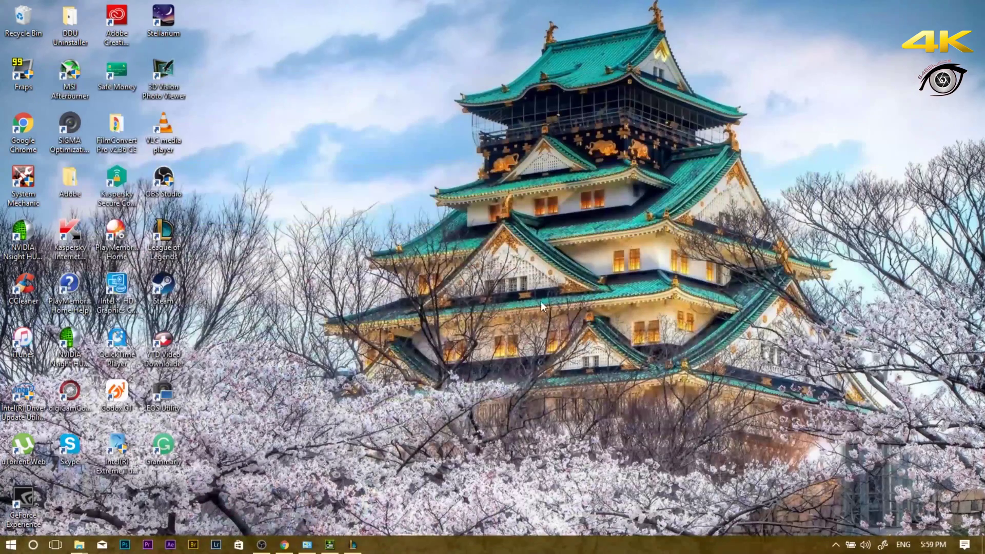
# - Restore OBS Studio, shift its window left and review the Display, Game and Window Capture sources
pyautogui.click(262, 544)
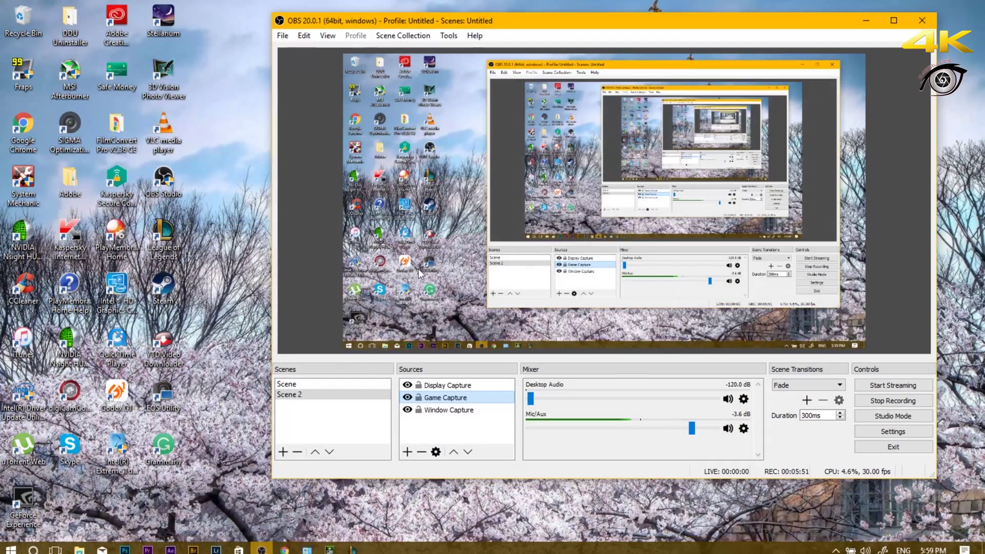
pyautogui.moveTo(586, 26); pyautogui.dragTo(526, 29)
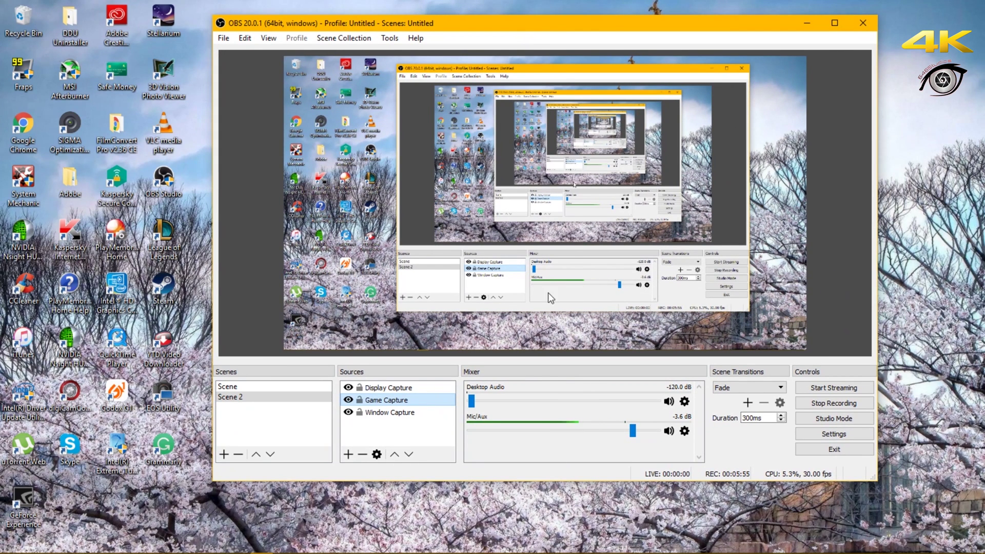
pyautogui.click(389, 389)
pyautogui.click(380, 394)
pyautogui.click(381, 414)
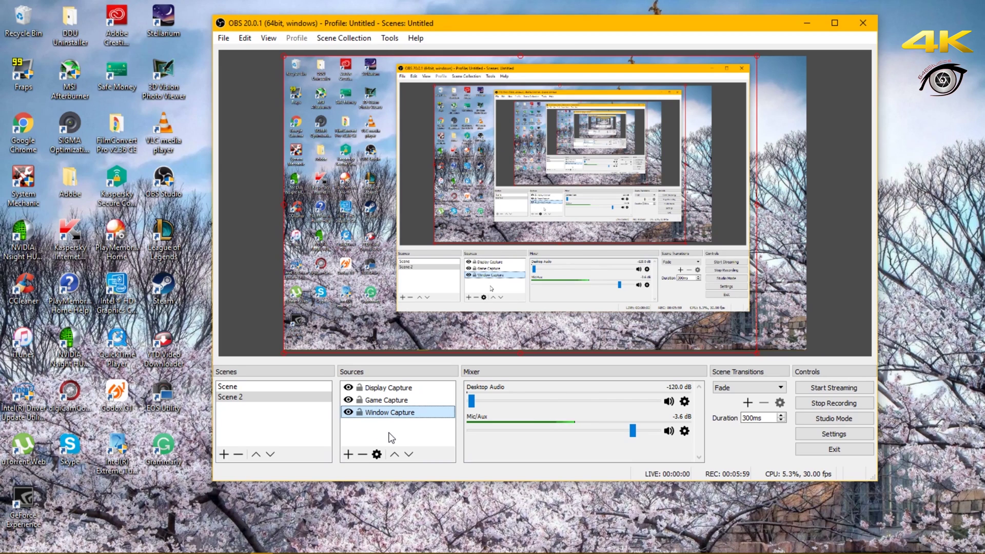
pyautogui.click(384, 400)
pyautogui.click(384, 413)
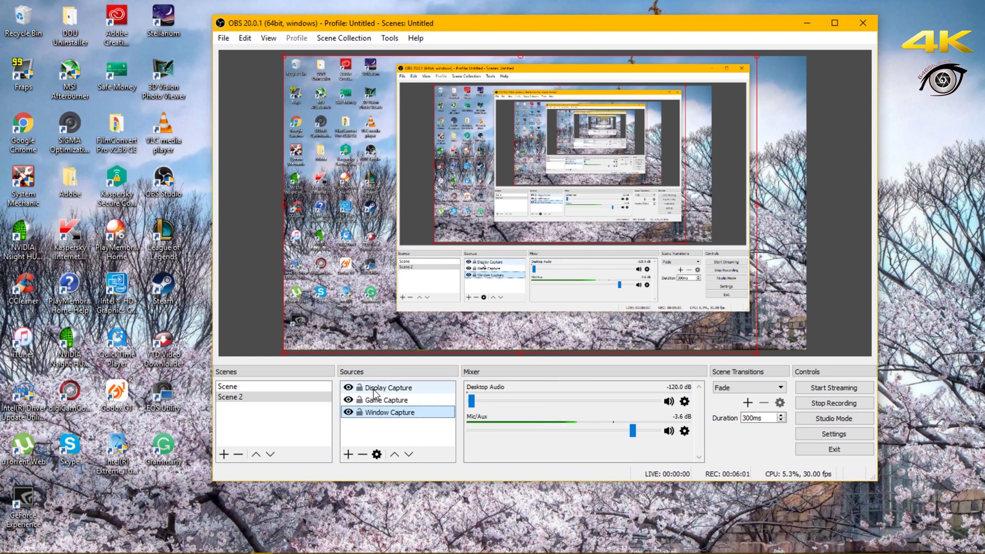
pyautogui.click(377, 389)
# - Confirm Display Capture's properties show Display 0 at 1600x900
pyautogui.rightClick(378, 389)
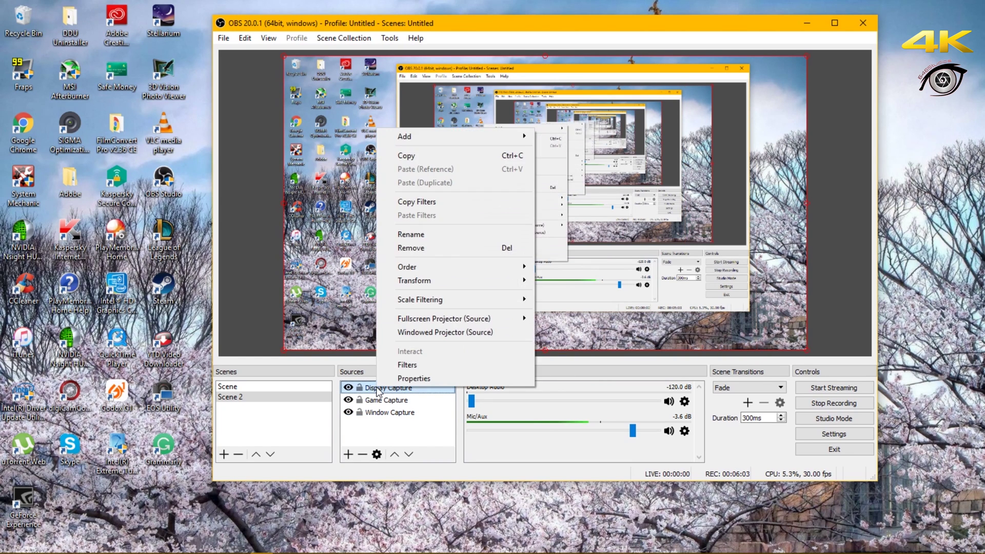
pyautogui.click(412, 379)
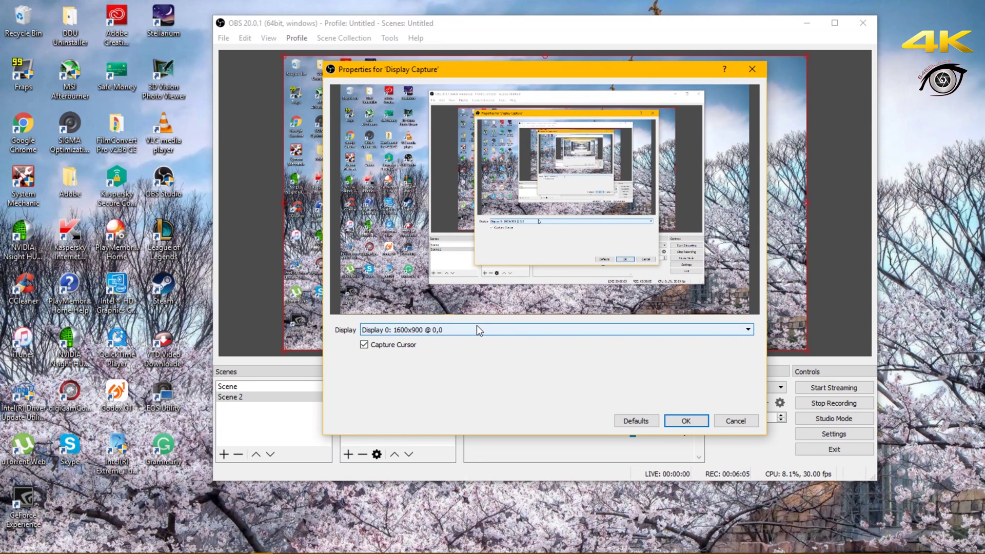
pyautogui.click(686, 419)
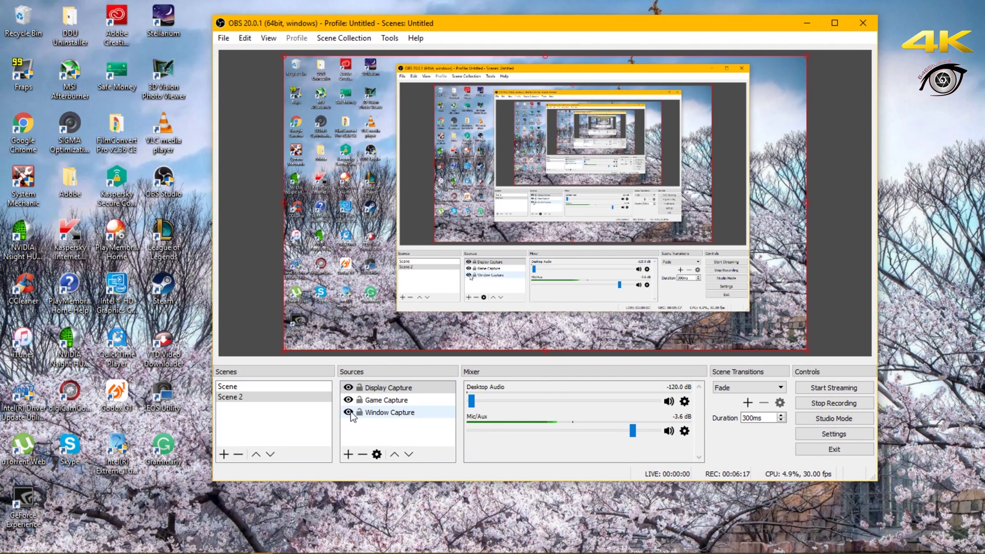
pyautogui.rightClick(370, 414)
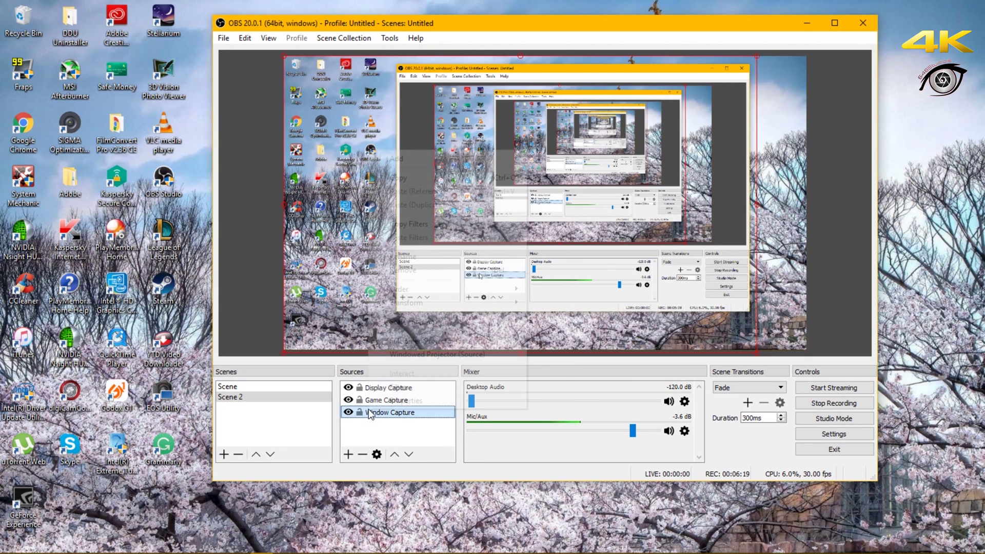
# - Set the Window Capture source to the [explorer.exe]: Finsih Media window
pyautogui.click(406, 400)
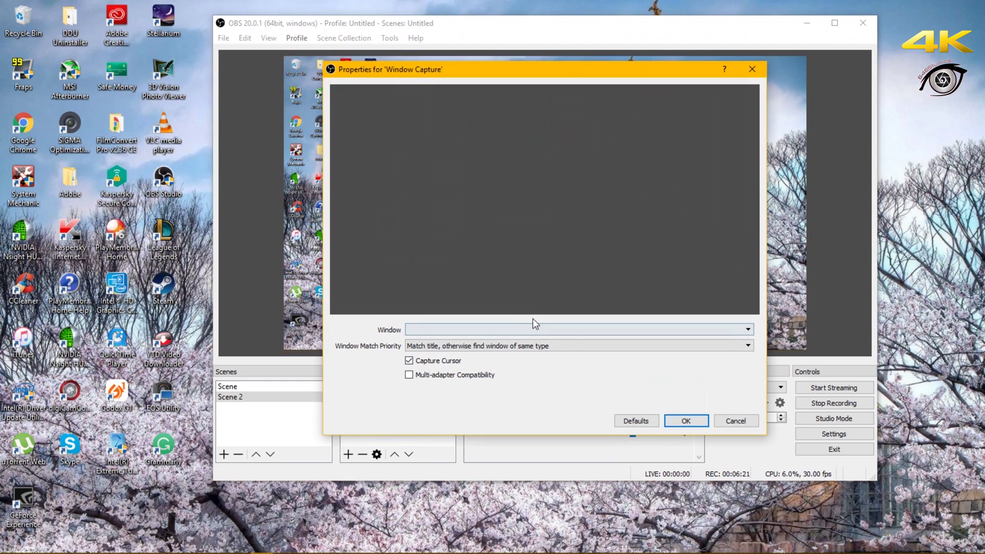
pyautogui.moveTo(79, 549)
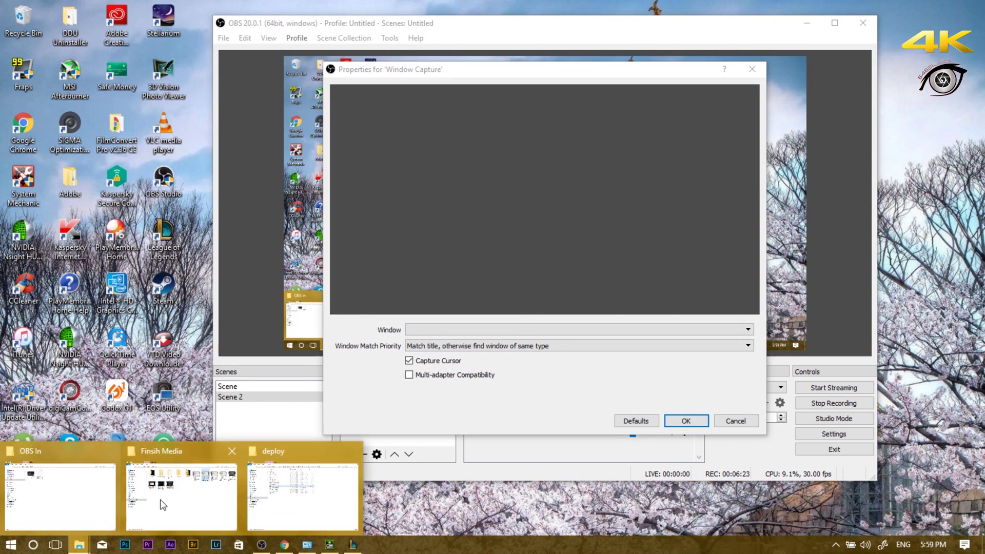
pyautogui.click(208, 486)
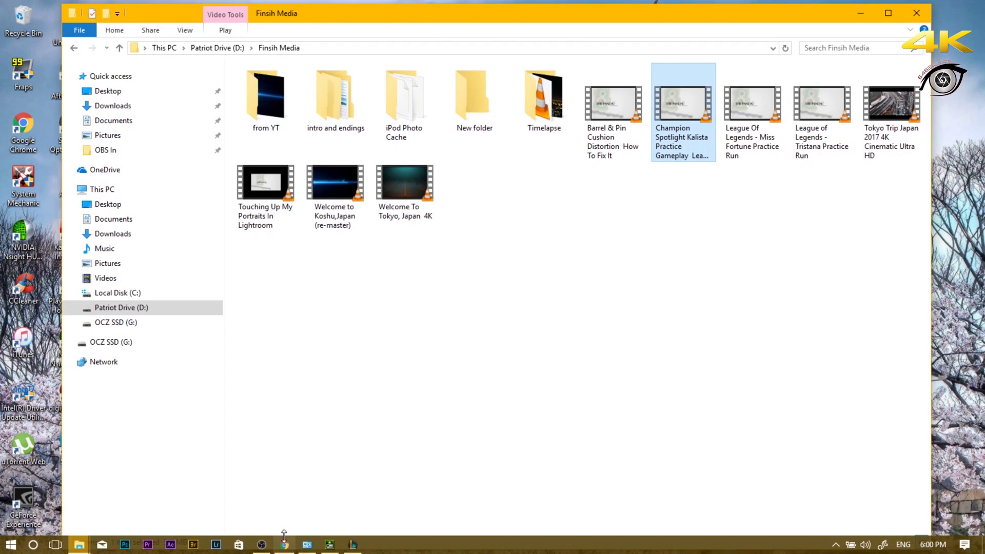
pyautogui.click(263, 546)
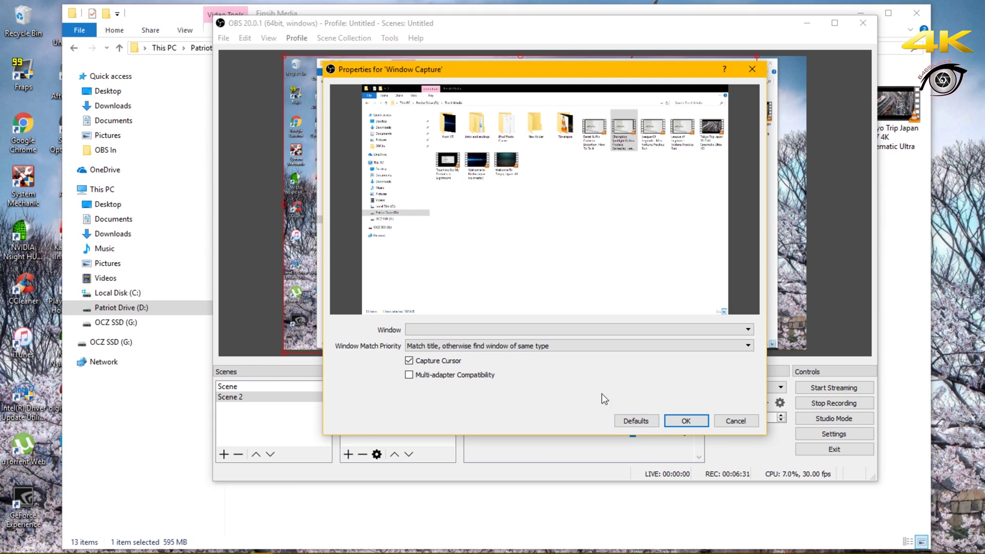
pyautogui.click(687, 420)
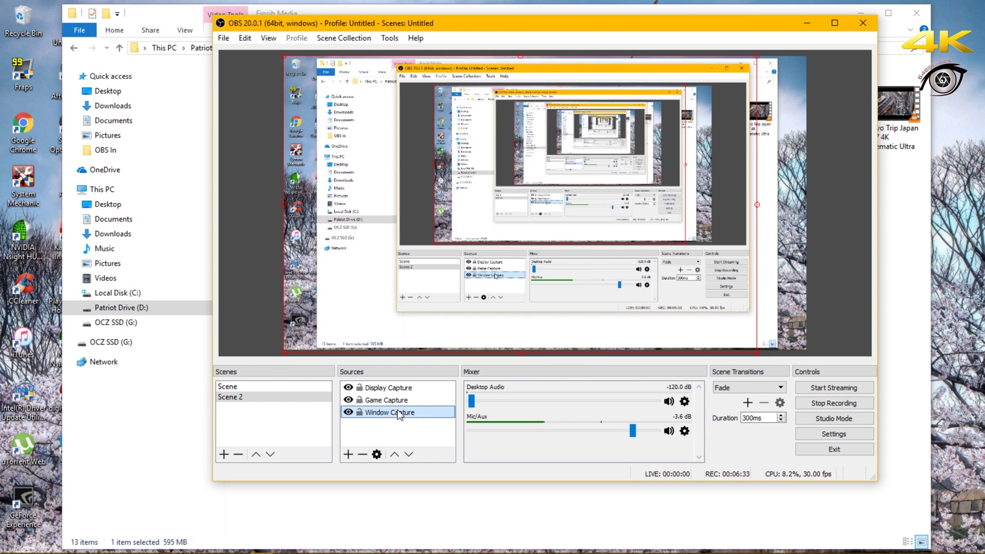
# - Toggle Window Capture off and on, reconfirm its Finsih Media target, and unhide Game Capture
pyautogui.click(348, 412)
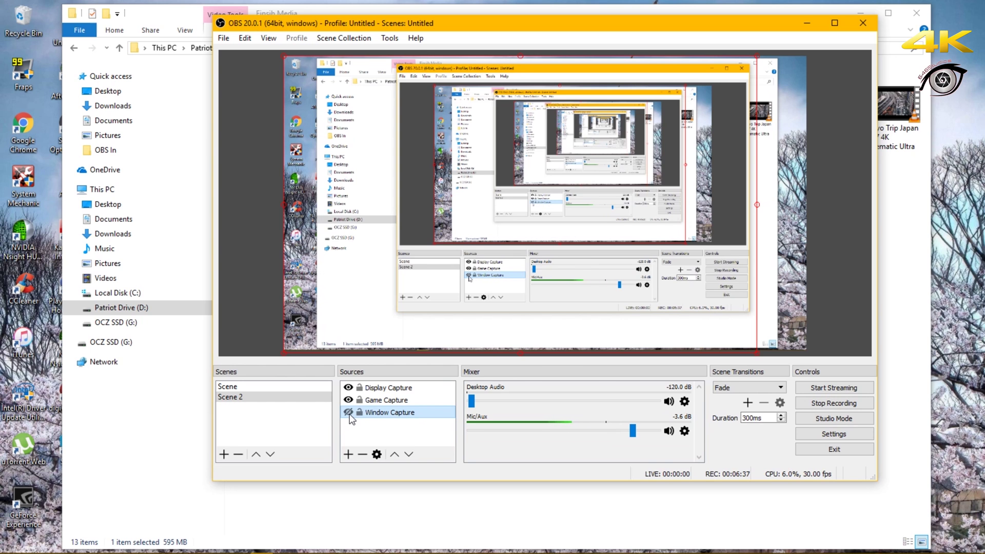
pyautogui.click(348, 413)
pyautogui.rightClick(382, 414)
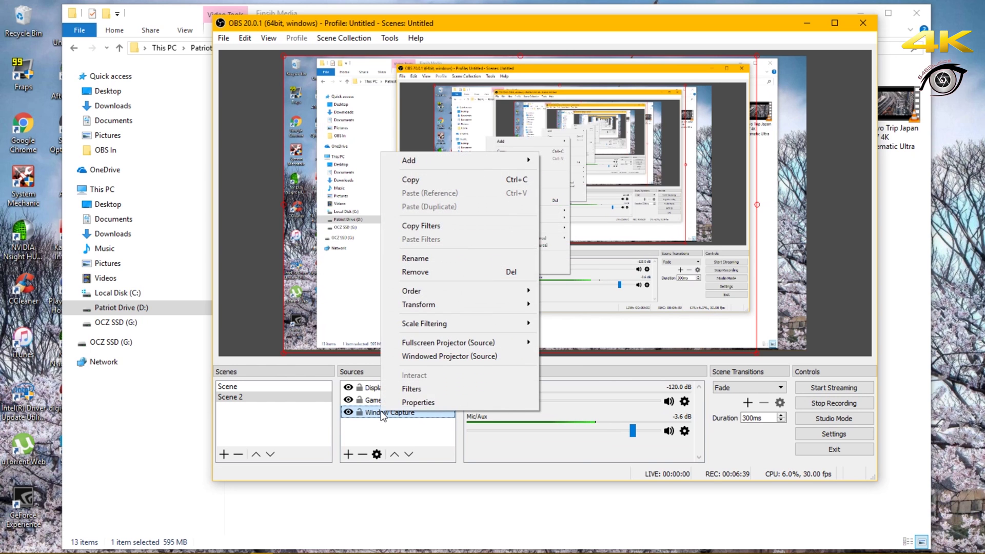
pyautogui.click(419, 401)
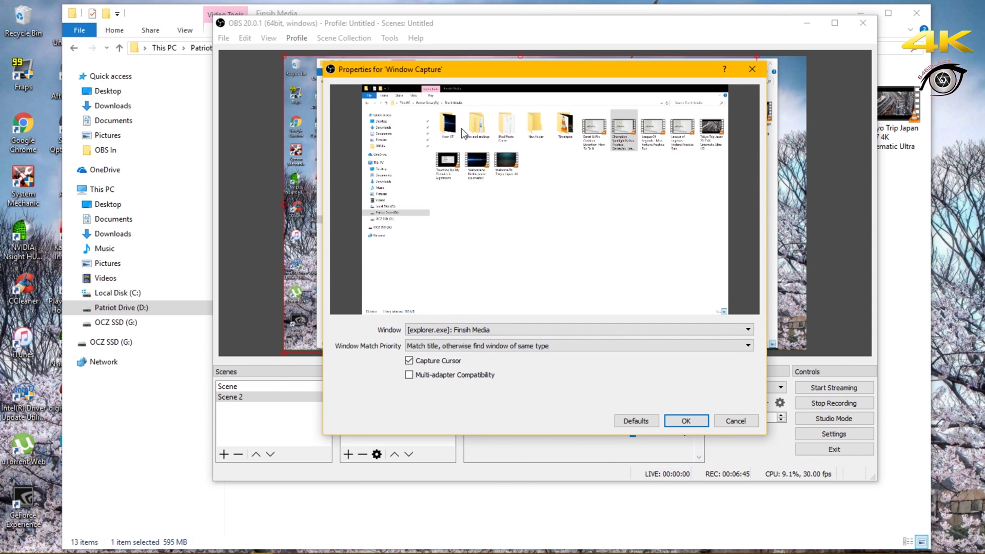
pyautogui.click(678, 421)
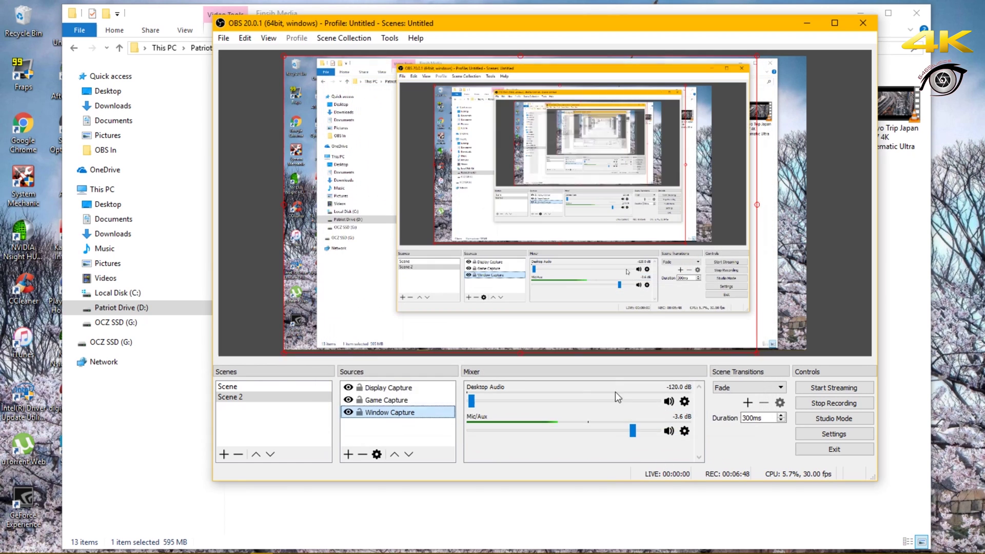
pyautogui.click(350, 400)
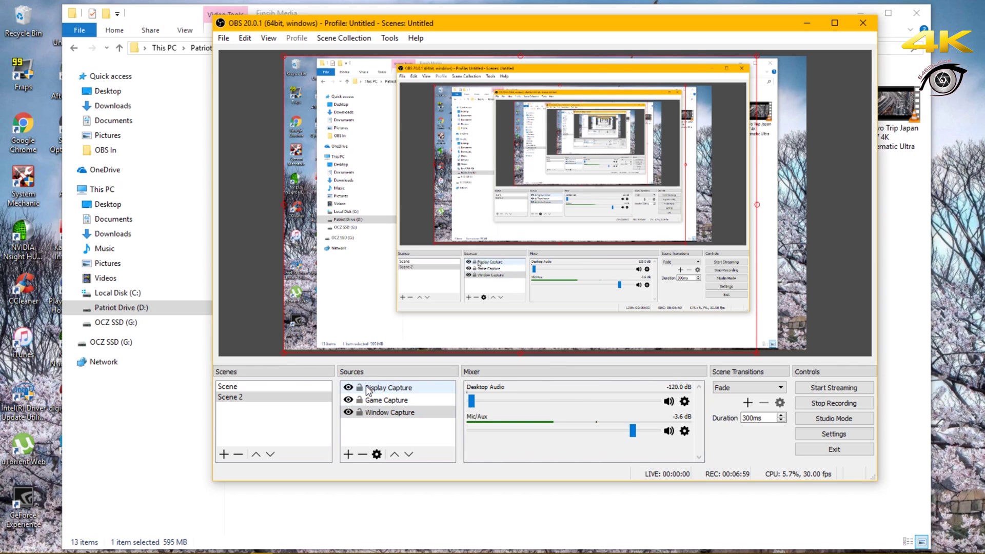
pyautogui.click(838, 426)
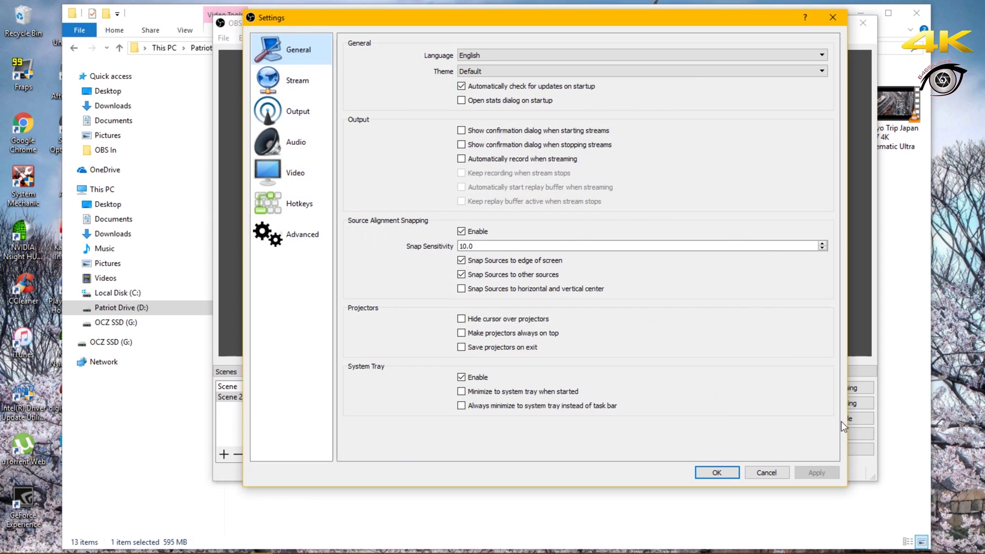
pyautogui.click(308, 111)
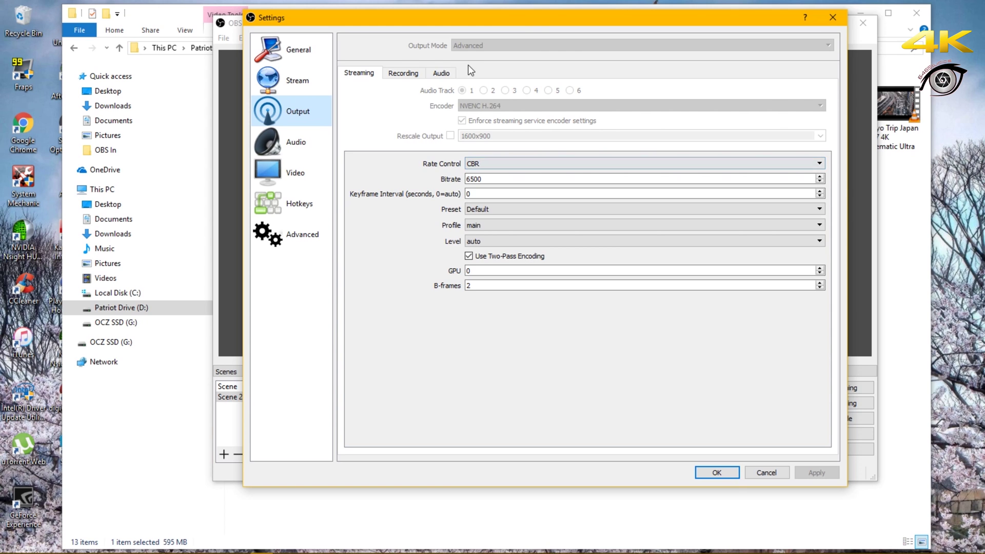
pyautogui.click(405, 76)
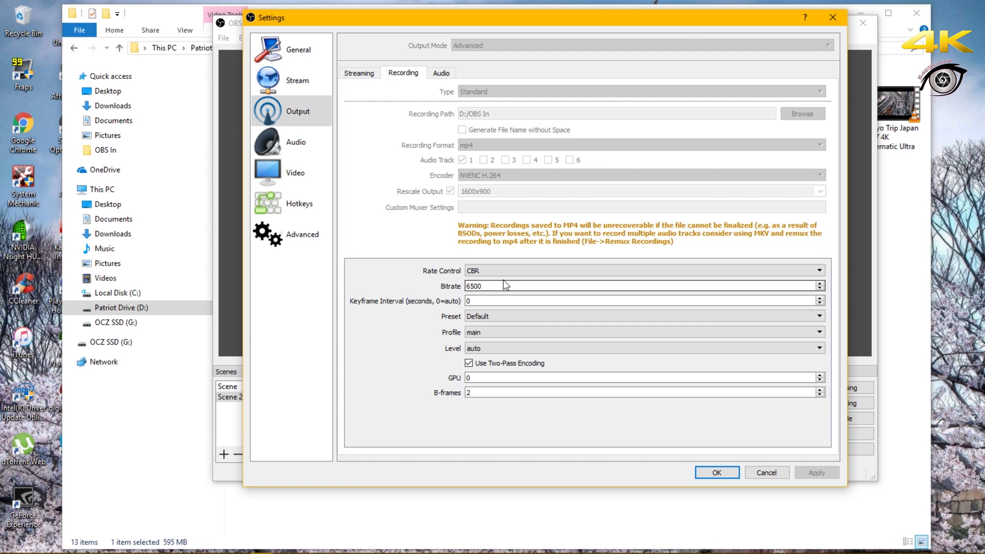
pyautogui.click(298, 169)
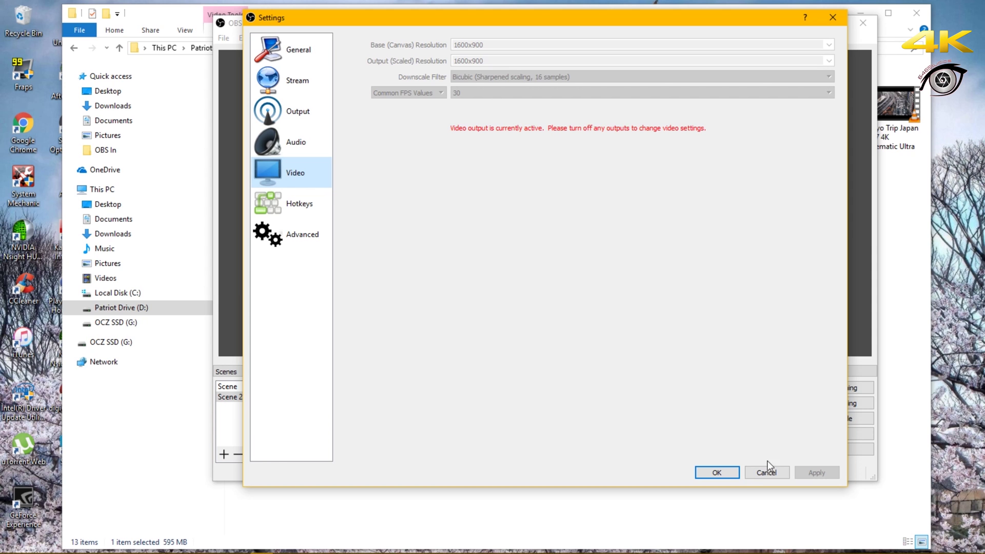
pyautogui.click(717, 472)
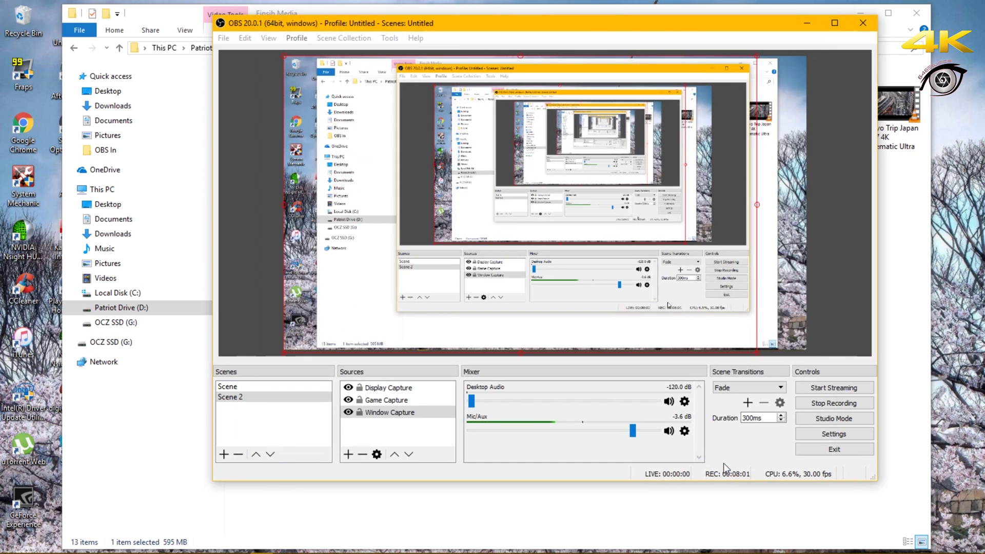
# - Minimize OBS and the Finsih Media folder, then launch League of Legends from the desktop
pyautogui.click(807, 24)
pyautogui.click(856, 16)
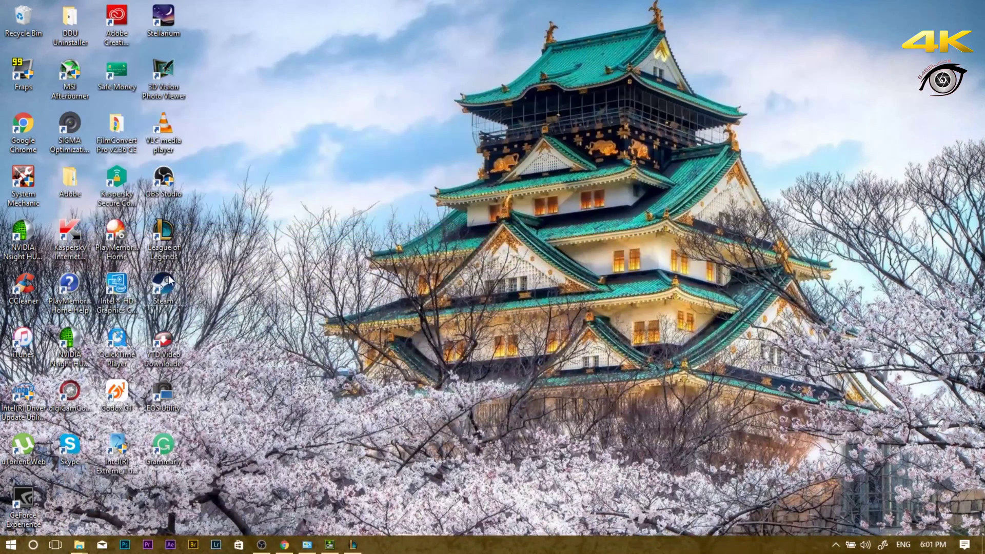
pyautogui.doubleClick(167, 234)
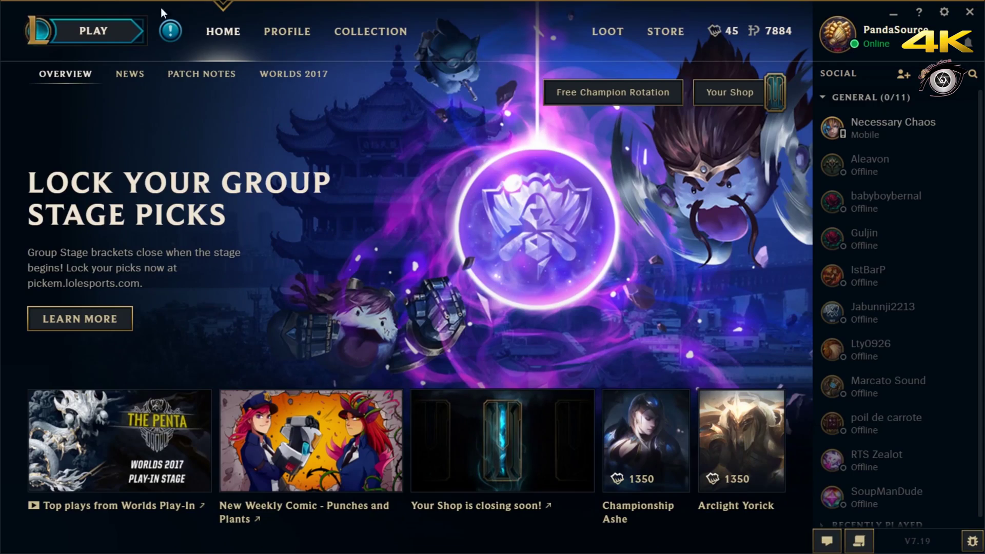
# - Create a Training > Practice Tool lobby and start the game without IP/XP rewards
pyautogui.click(93, 30)
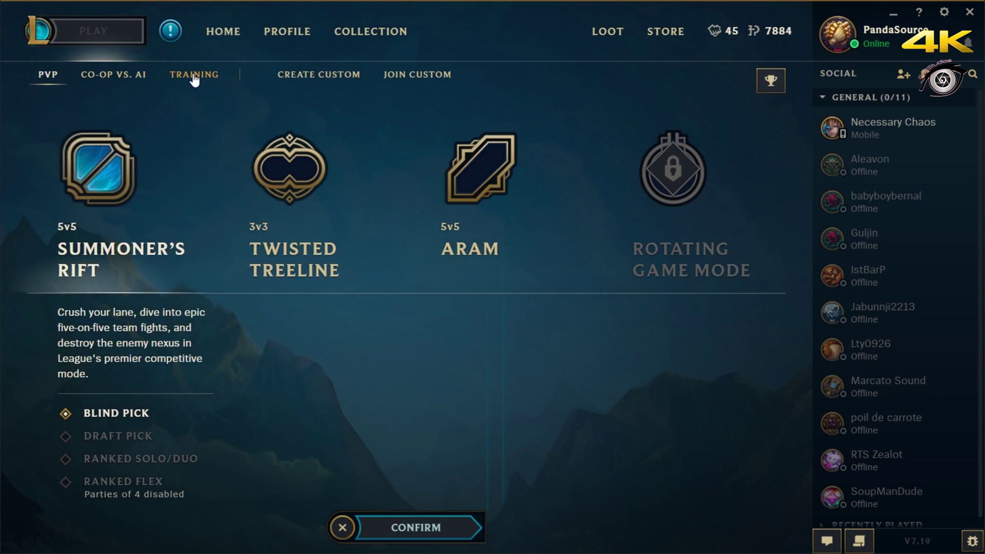
pyautogui.click(179, 74)
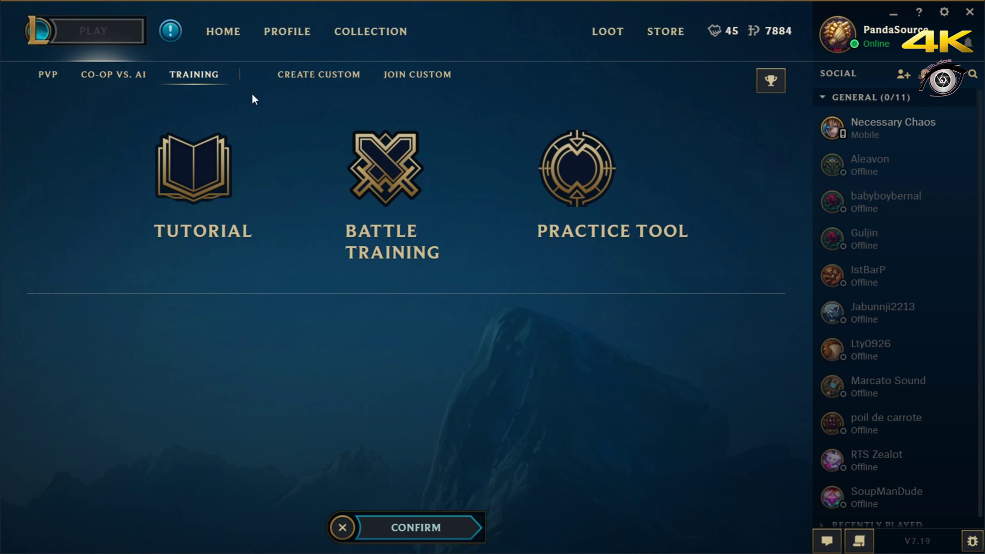
pyautogui.click(568, 163)
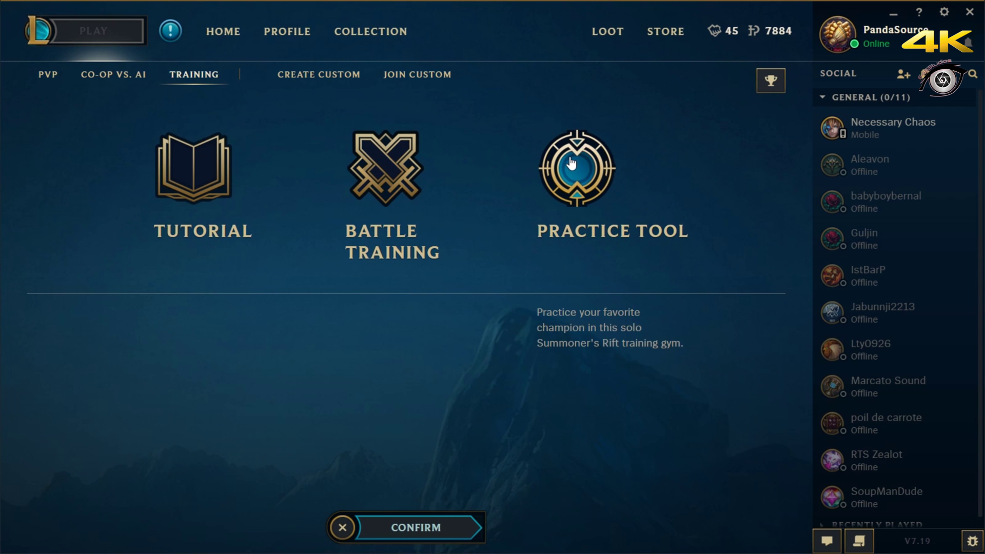
pyautogui.click(431, 531)
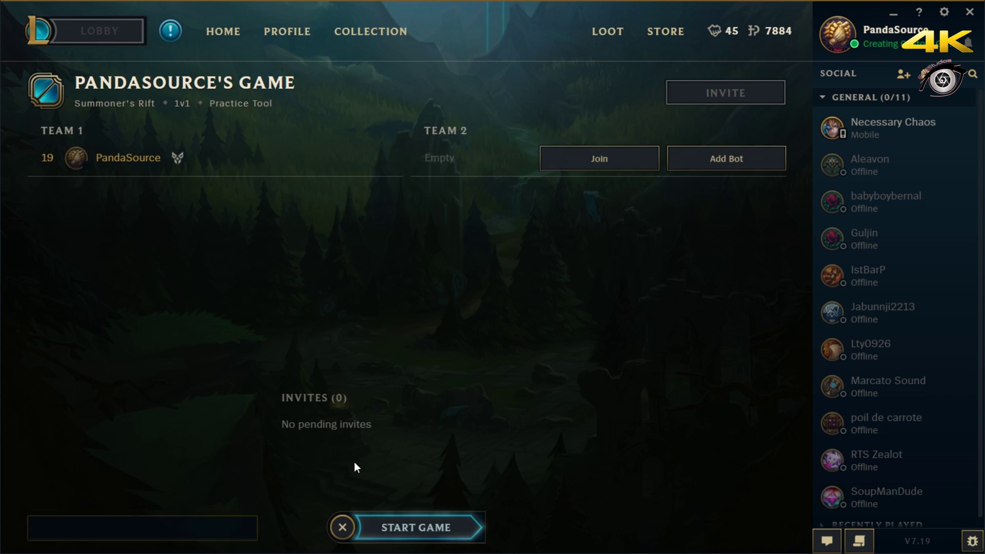
pyautogui.click(418, 531)
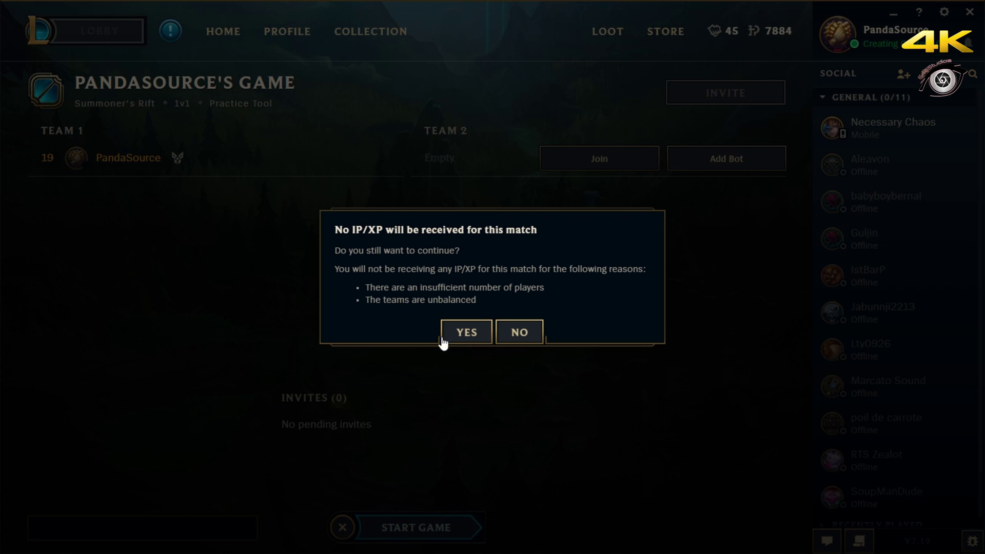
pyautogui.click(462, 333)
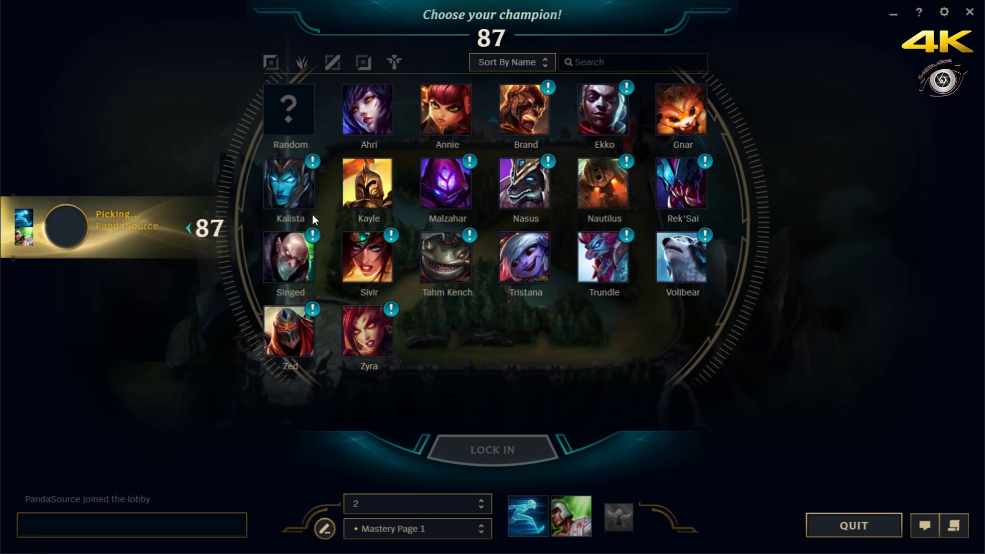
# - Lock in Kalista, then switch from the game to OBS Studio via the taskbar
pyautogui.click(295, 187)
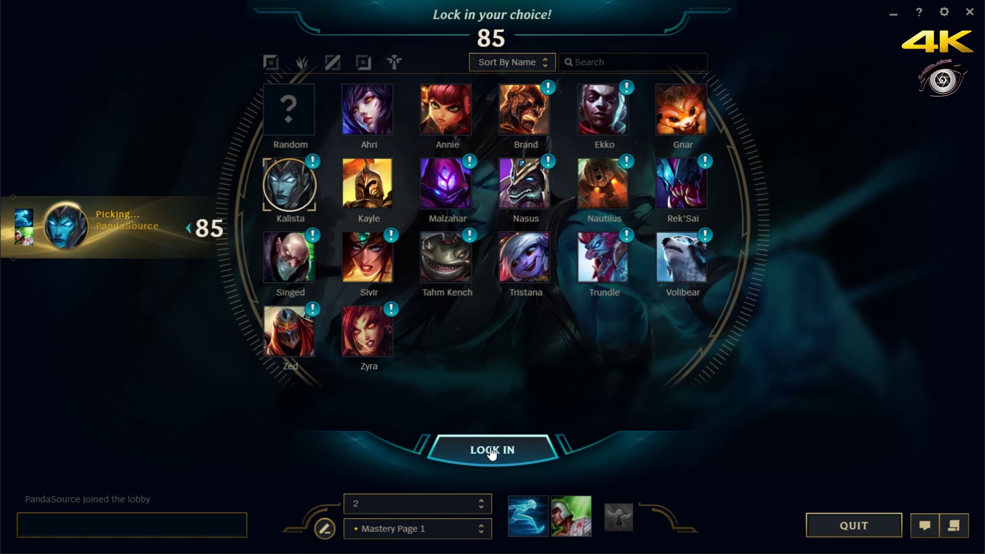
pyautogui.click(491, 451)
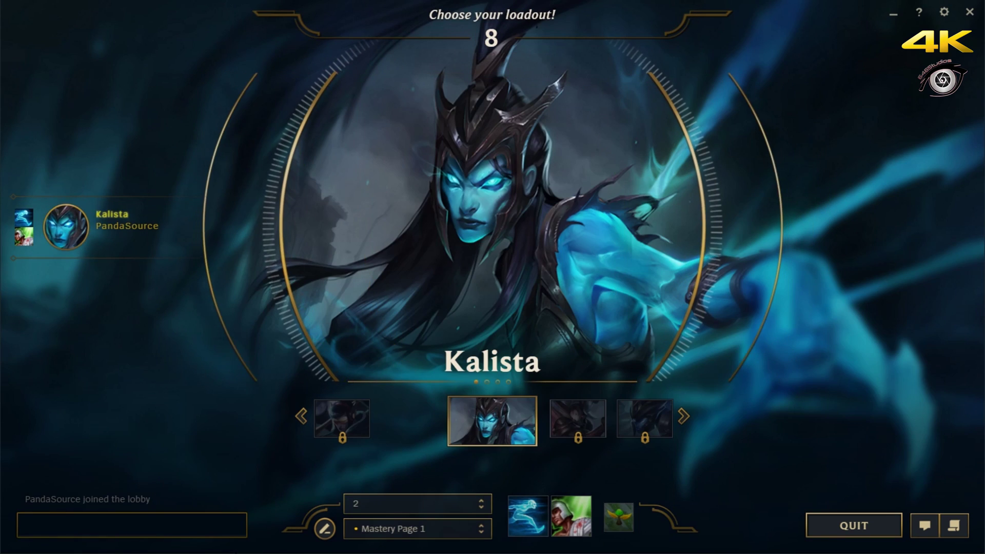
pyautogui.press('super')
pyautogui.click(261, 545)
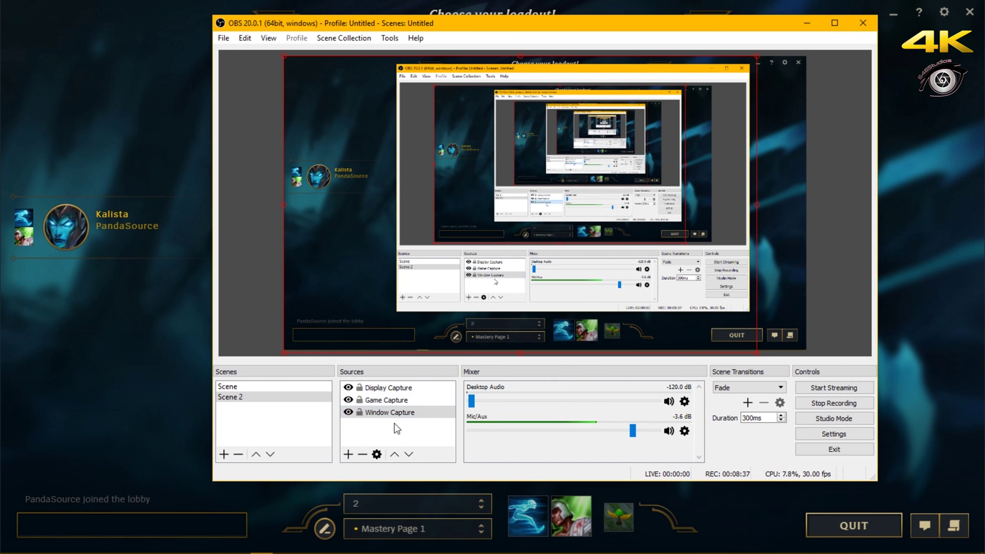
pyautogui.moveTo(266, 544)
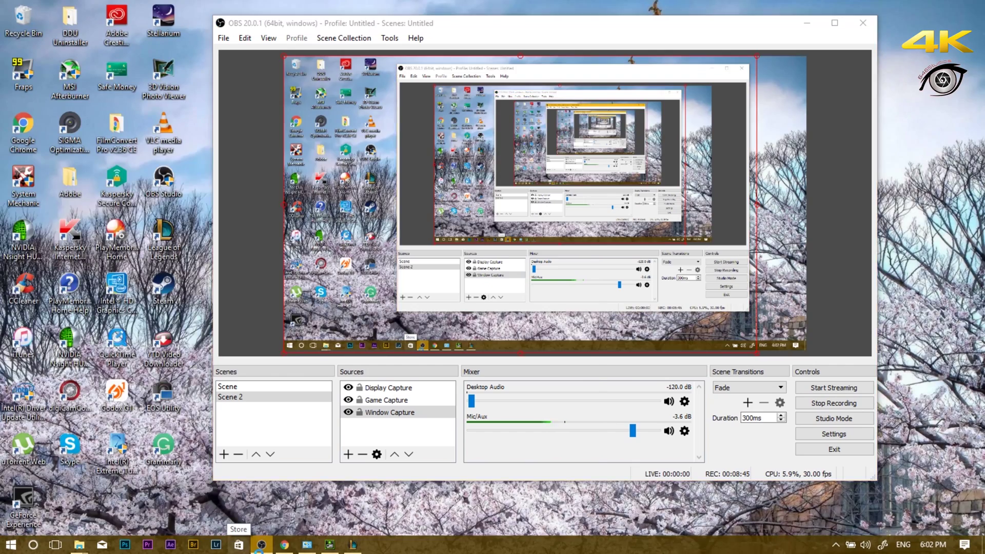
pyautogui.press('super')
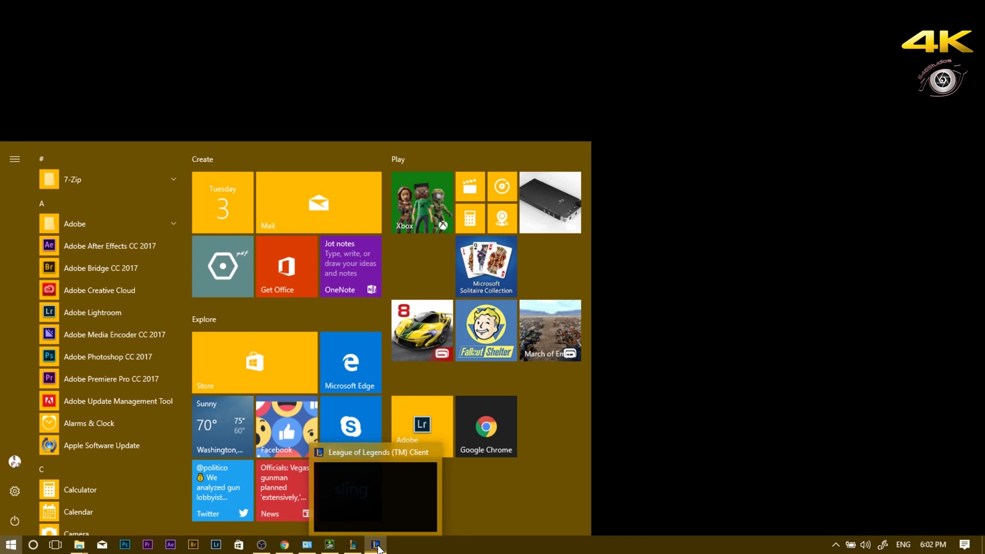
# - Open the League client's file Properties from its taskbar jump list
pyautogui.rightClick(376, 545)
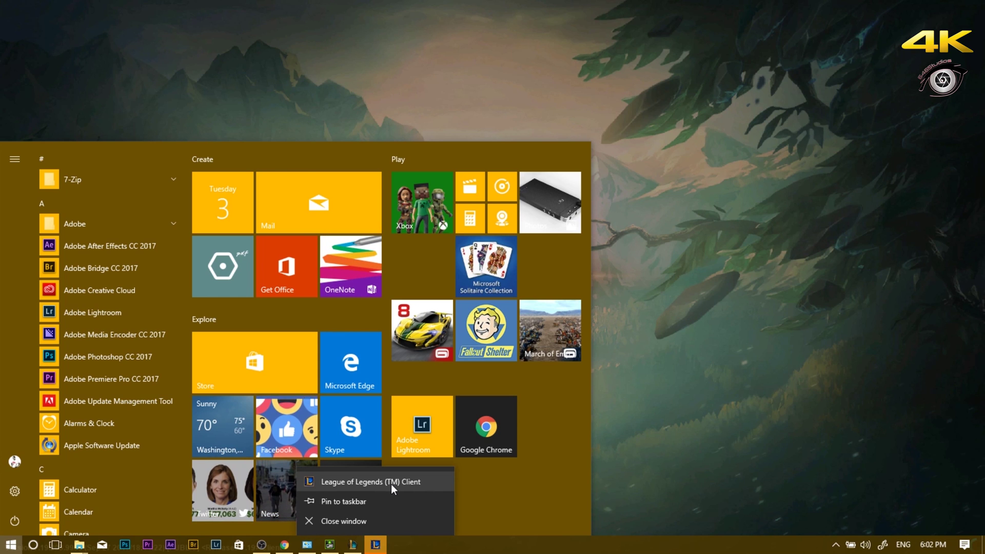
pyautogui.rightClick(392, 485)
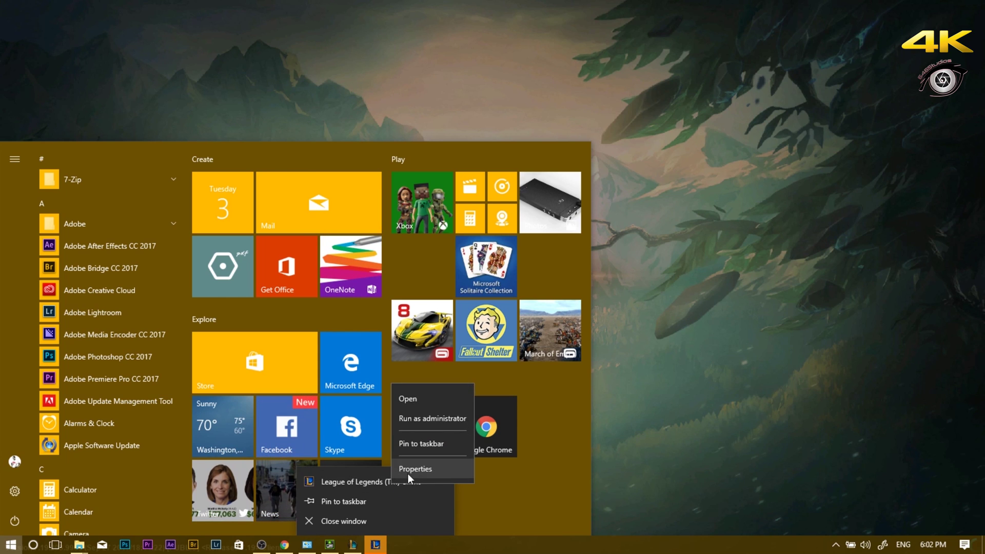
pyautogui.click(412, 471)
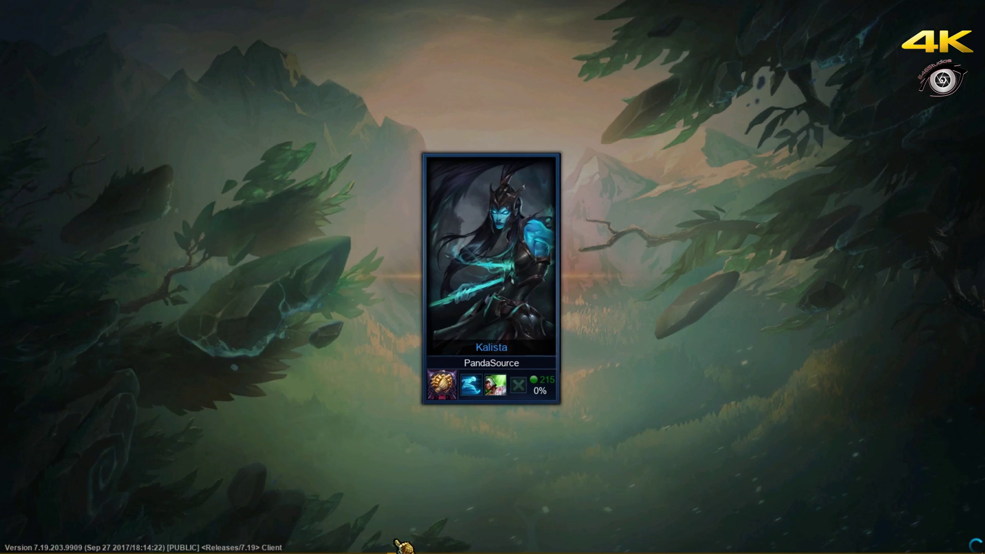
pyautogui.press('super')
pyautogui.moveTo(398, 544)
pyautogui.click(399, 520)
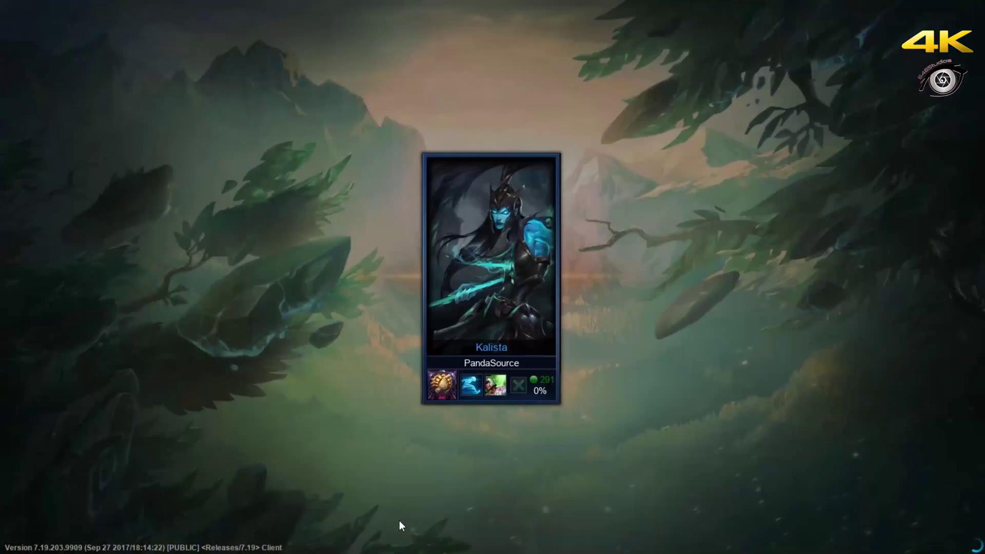
# - Bring the Properties window forward and enable Windows 7 compatibility mode on the Compatibility tab
pyautogui.press('super')
pyautogui.click(396, 546)
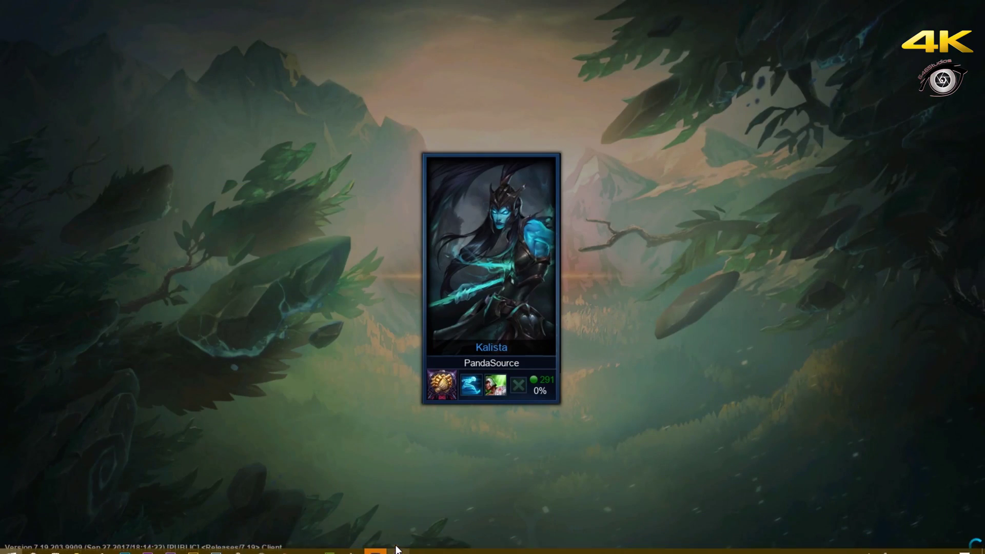
pyautogui.press('super')
pyautogui.click(398, 548)
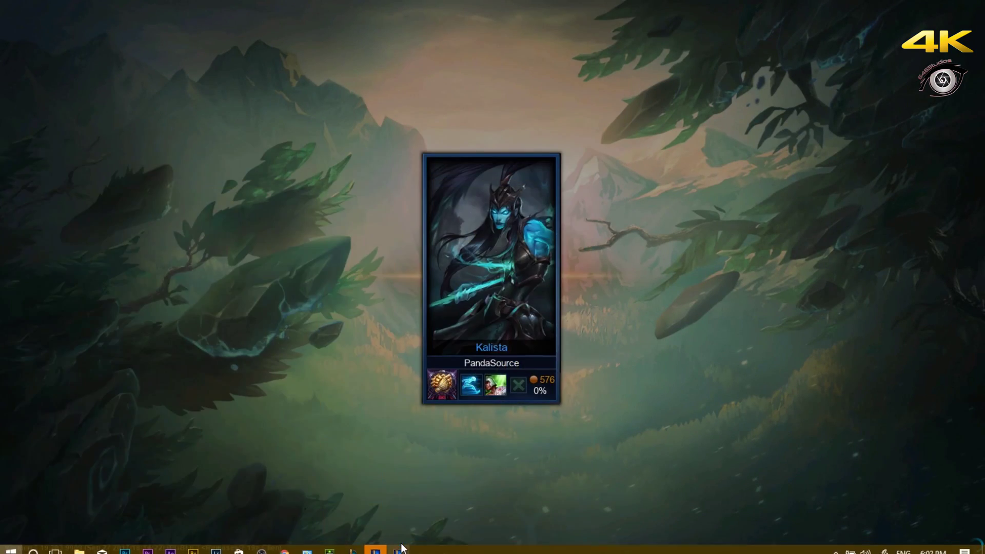
pyautogui.press('super')
pyautogui.click(400, 547)
pyautogui.press('super')
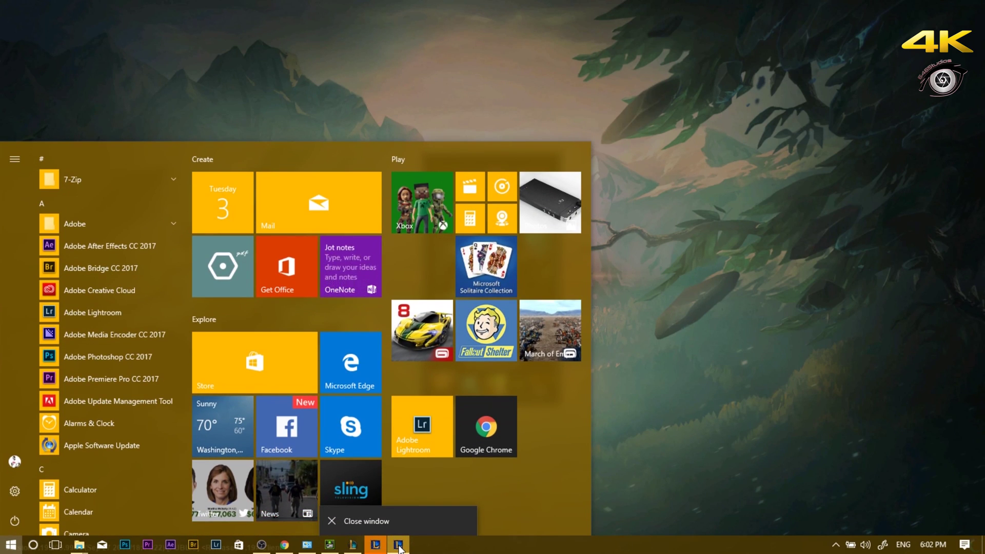
pyautogui.click(400, 547)
pyautogui.press('super')
pyautogui.click(399, 548)
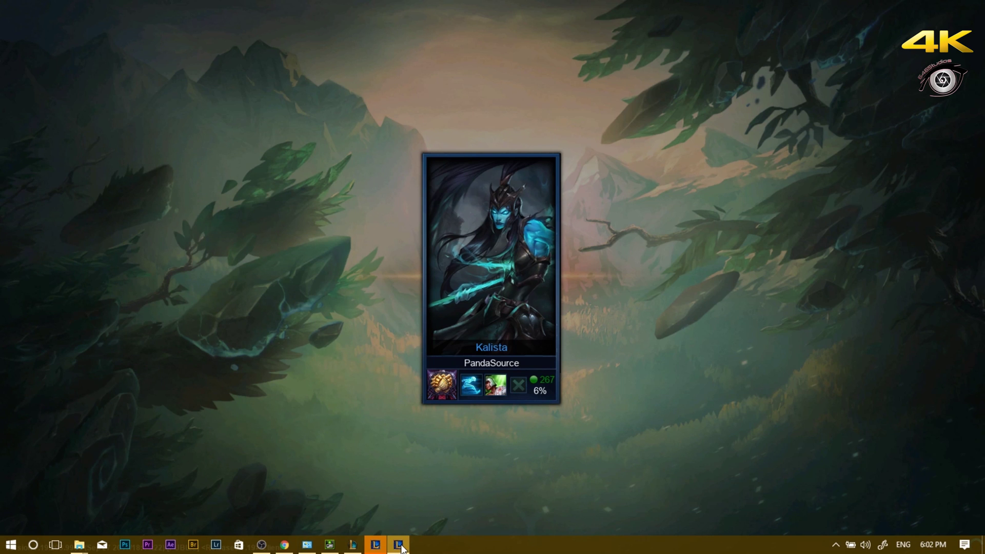
pyautogui.press('super')
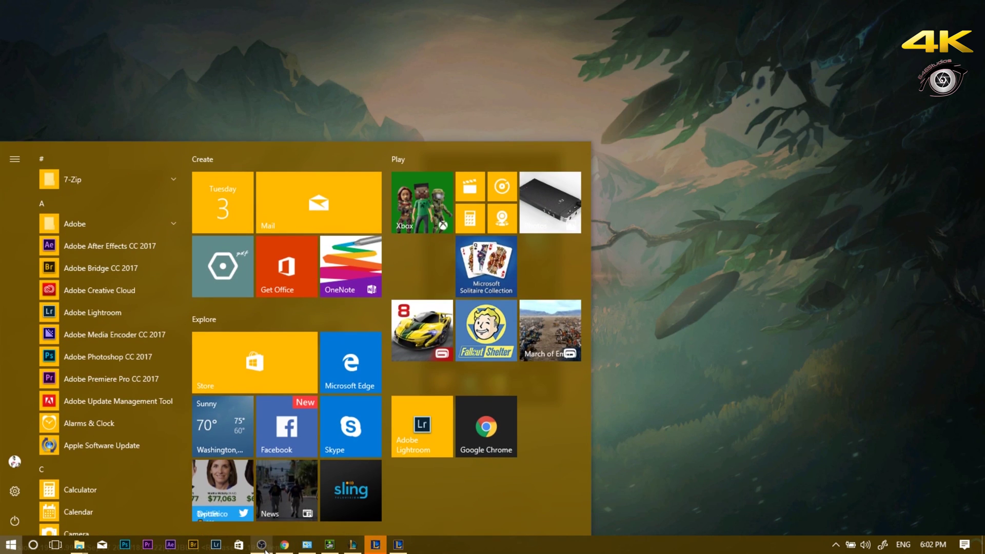
pyautogui.click(377, 548)
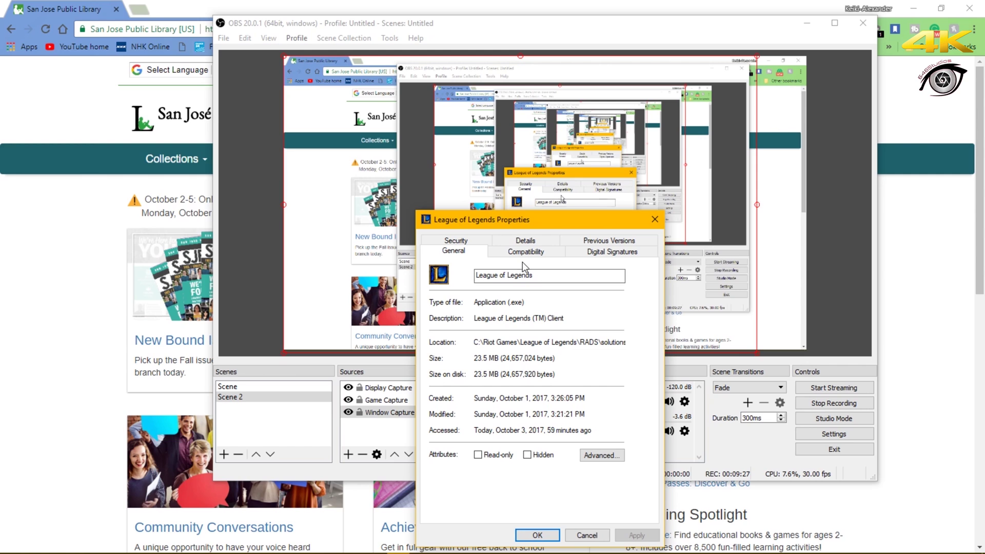
pyautogui.click(533, 252)
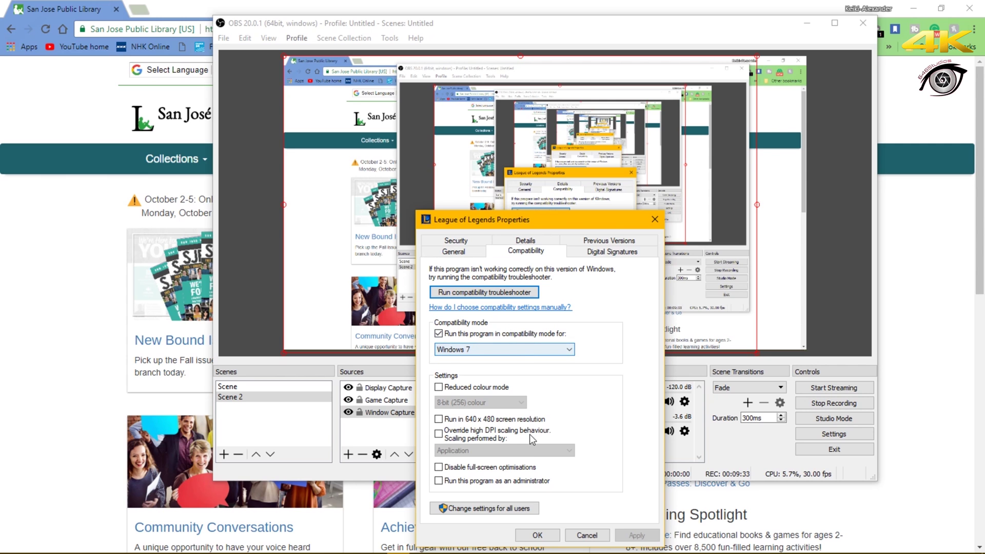
pyautogui.click(537, 536)
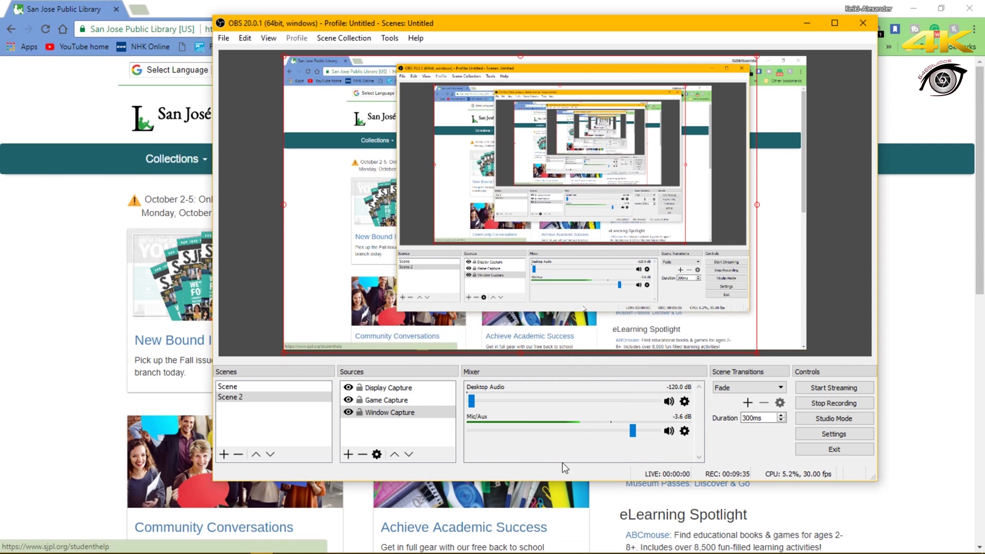
# - Set Game Capture to capture the League of Legends.exe window, then minimize Chrome
pyautogui.click(386, 400)
pyautogui.rightClick(387, 397)
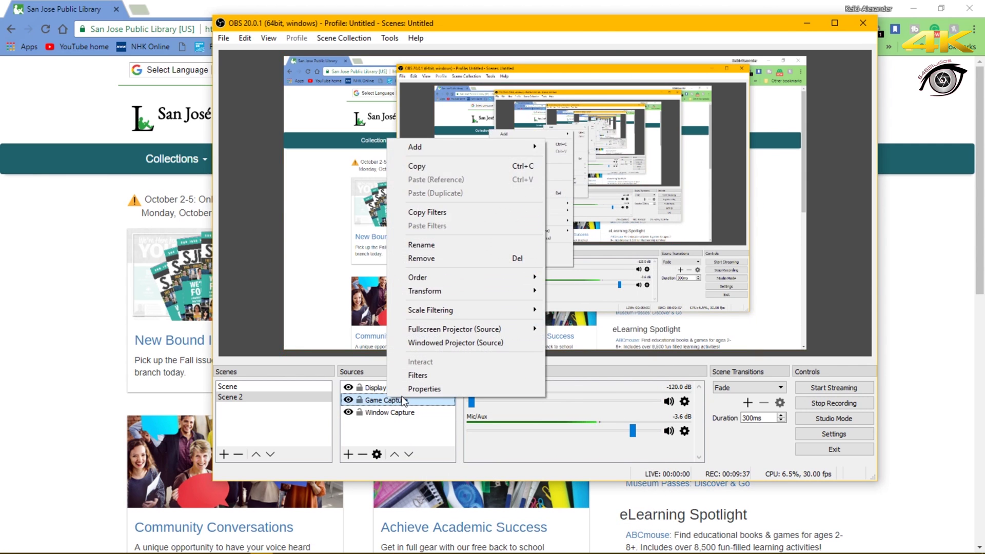
pyautogui.click(406, 393)
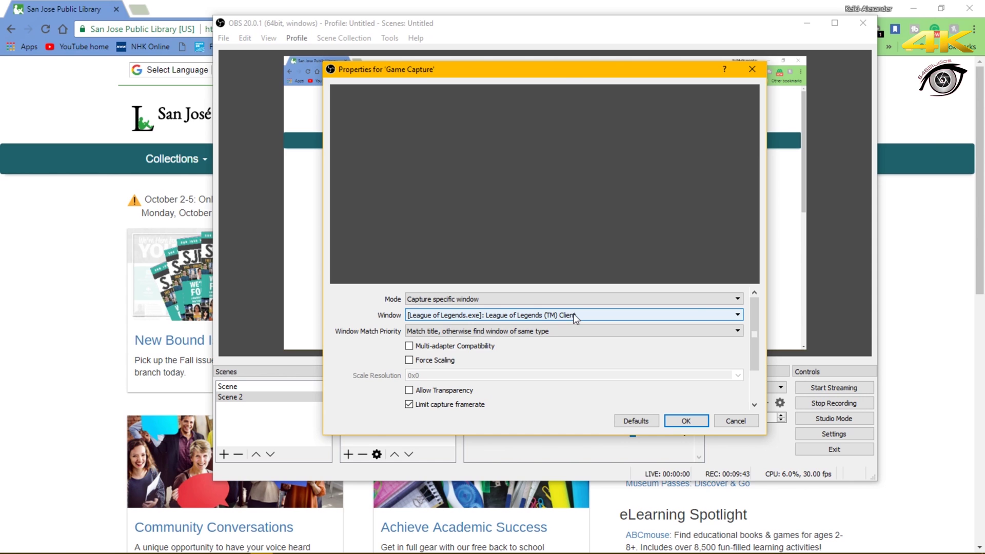
pyautogui.click(689, 419)
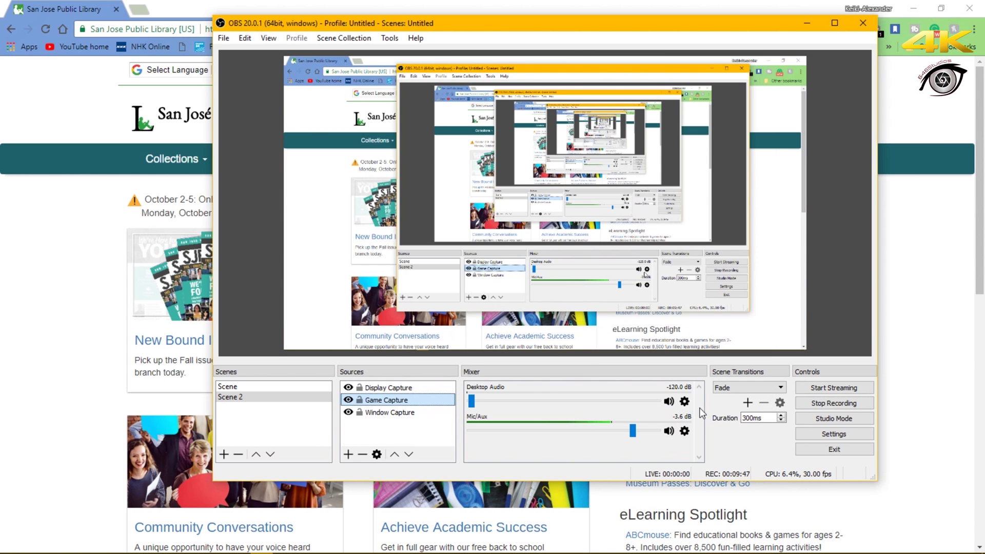
pyautogui.click(916, 8)
pyautogui.click(918, 8)
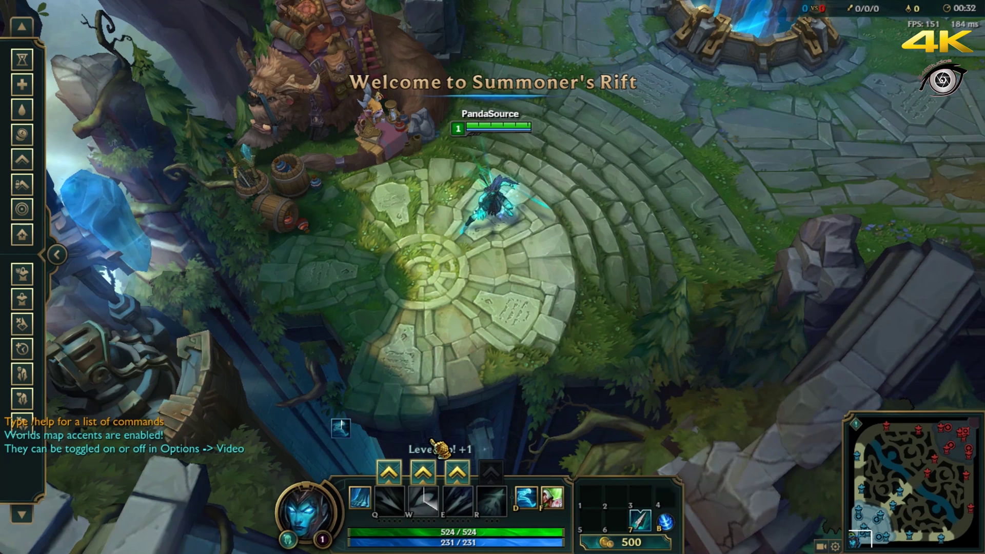
# - Walk Kalista around the fountain platform by right-clicking, re-centring the camera with Space
pyautogui.rightClick(392, 285)
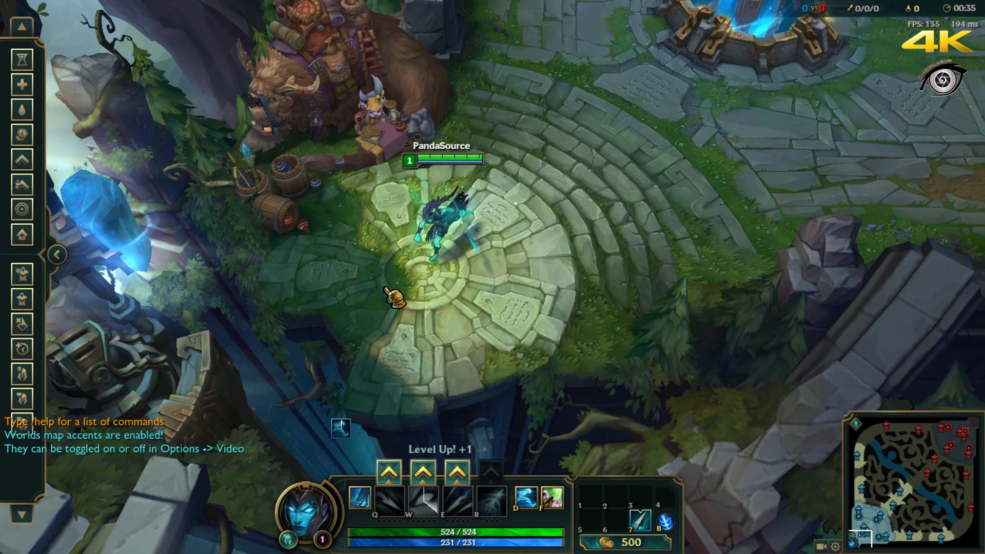
pyautogui.rightClick(517, 358)
pyautogui.rightClick(624, 259)
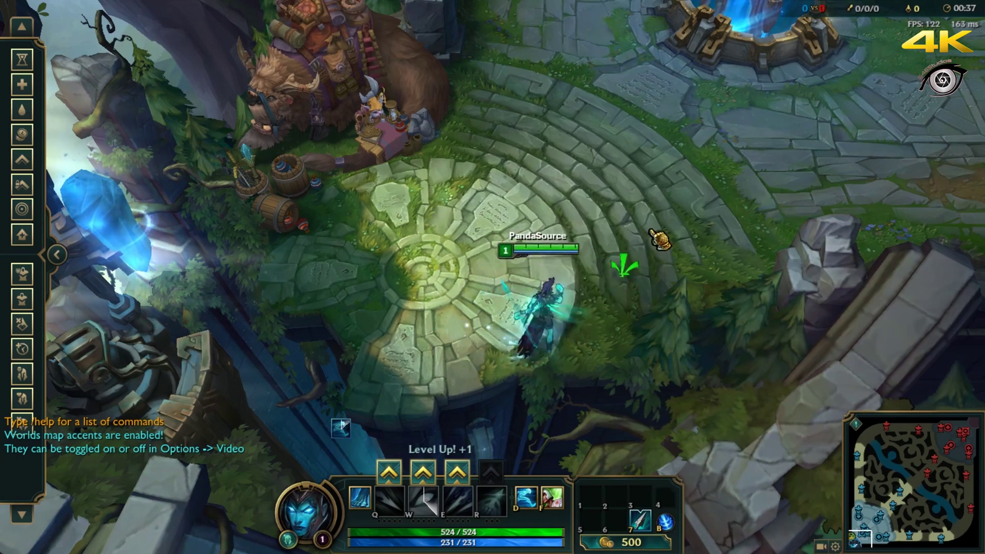
pyautogui.rightClick(721, 198)
pyautogui.rightClick(652, 106)
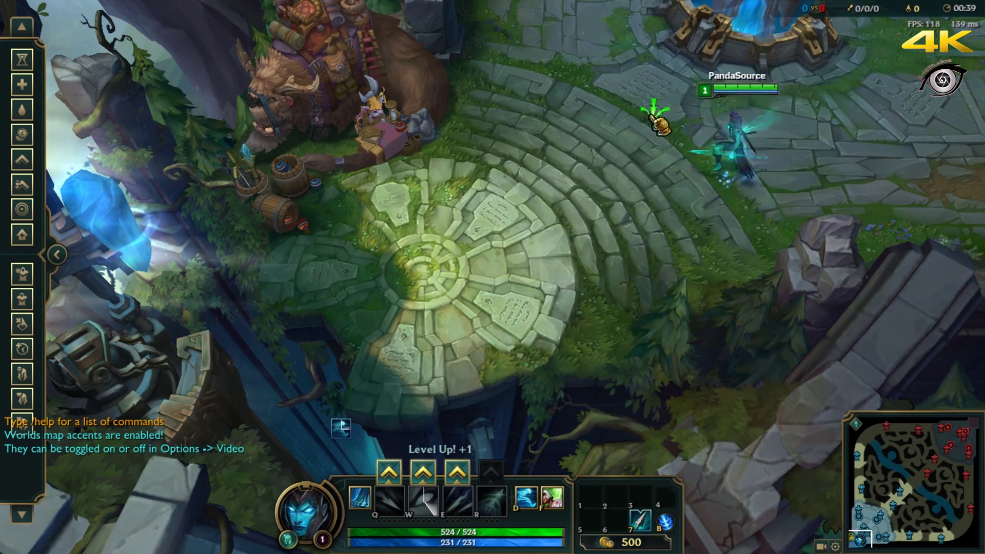
pyautogui.rightClick(578, 33)
pyautogui.press('space')
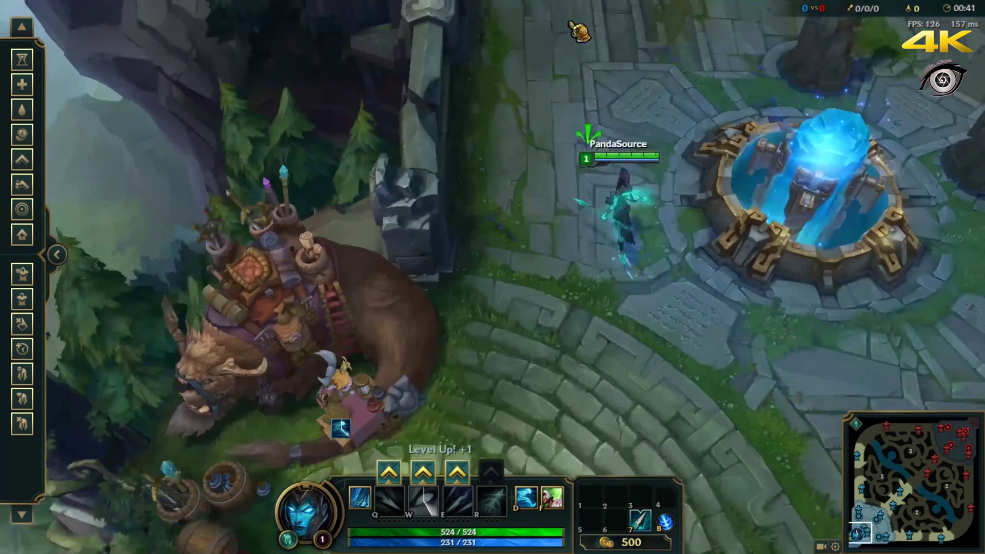
pyautogui.rightClick(543, 214)
pyautogui.rightClick(552, 290)
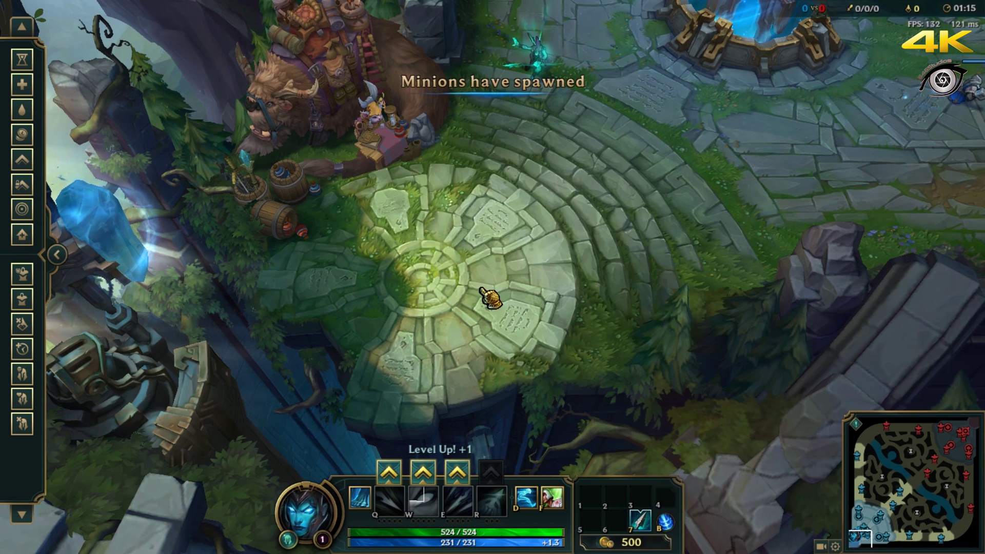
pyautogui.rightClick(430, 334)
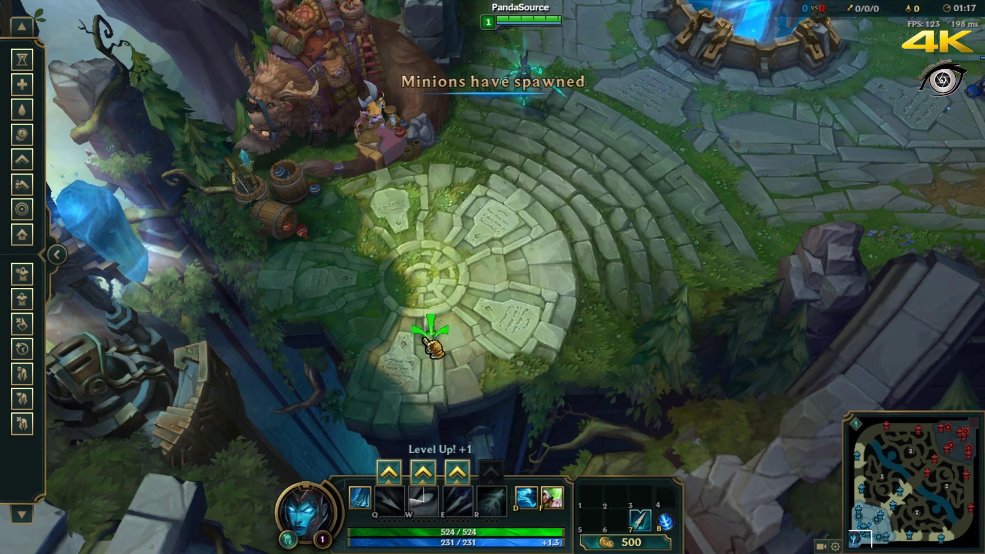